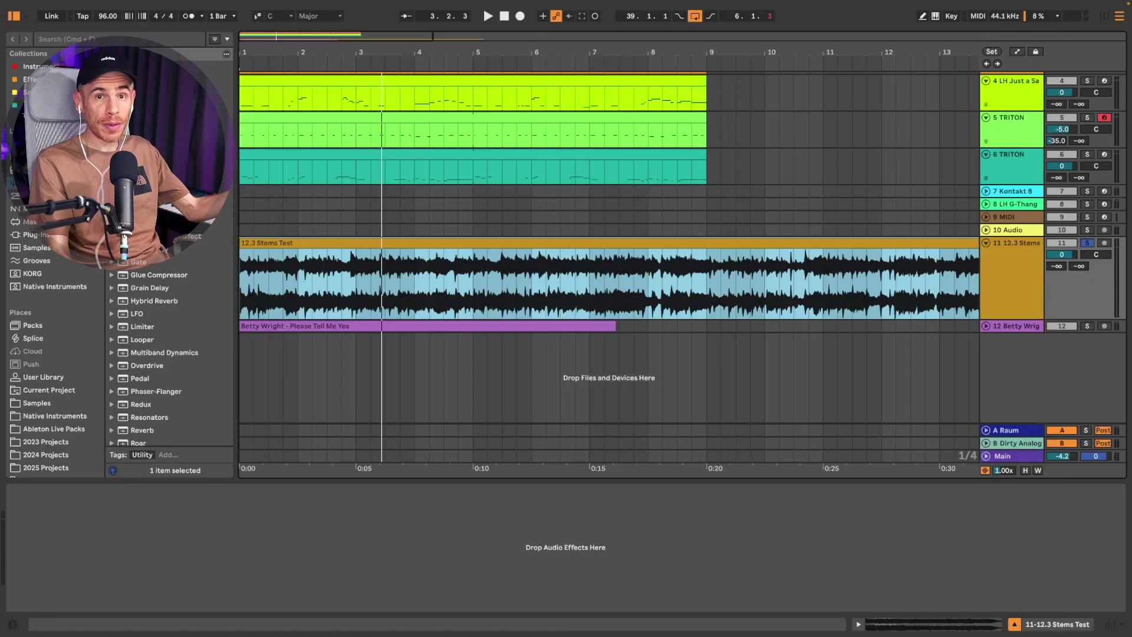
- Open Separate Stems for the 12.3 Stems Test clip from its context menu
{"action": "left_click", "coordinate": [258, 250]}
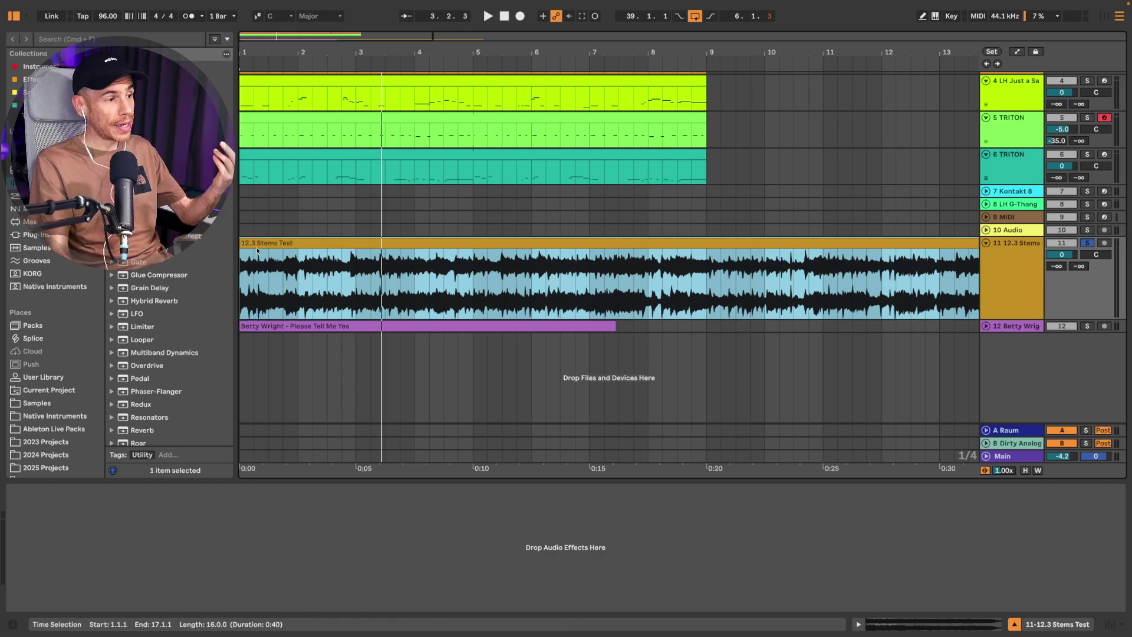
{"action": "right_click", "coordinate": [280, 243]}
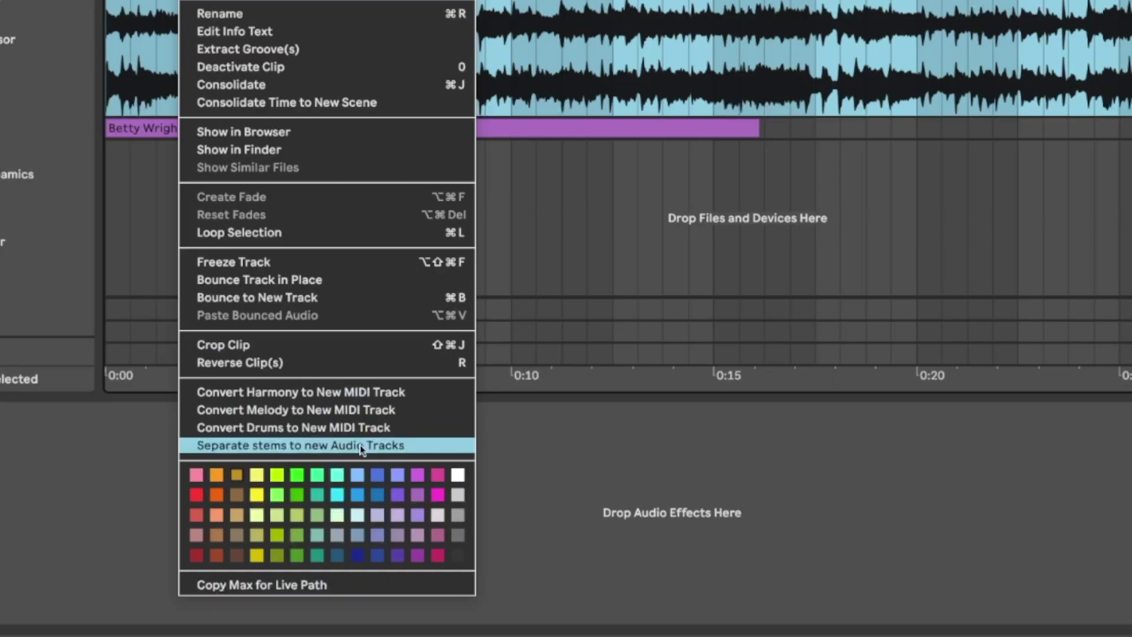
{"action": "left_click", "coordinate": [361, 447]}
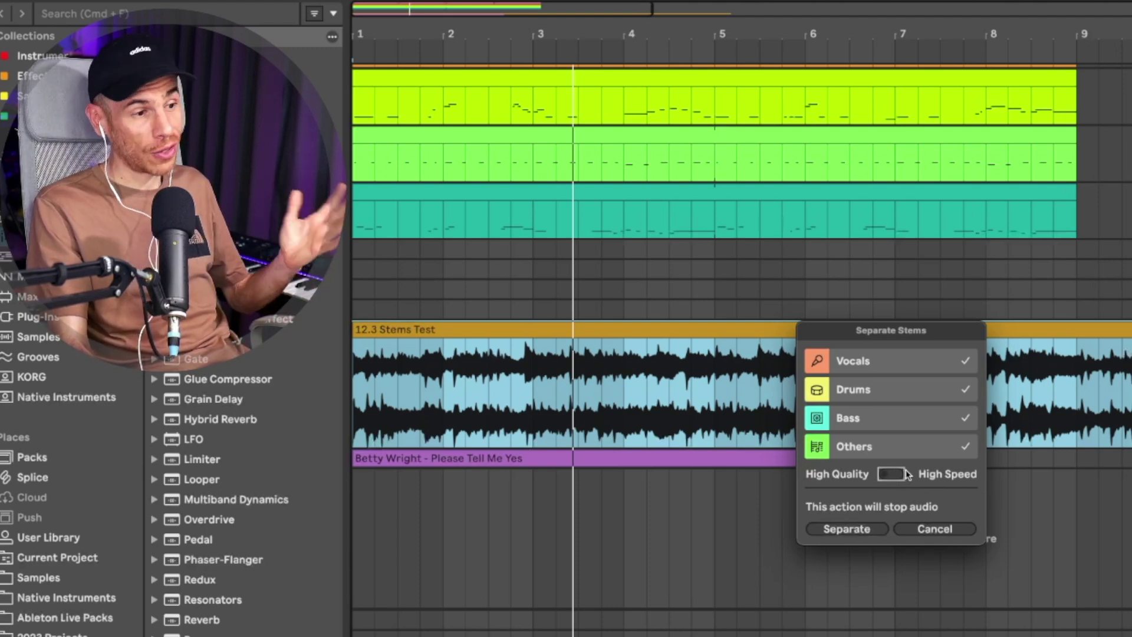
- Confirm separating the clip into Vocals, Drums, Bass and Other stems
{"action": "left_click", "coordinate": [867, 522]}
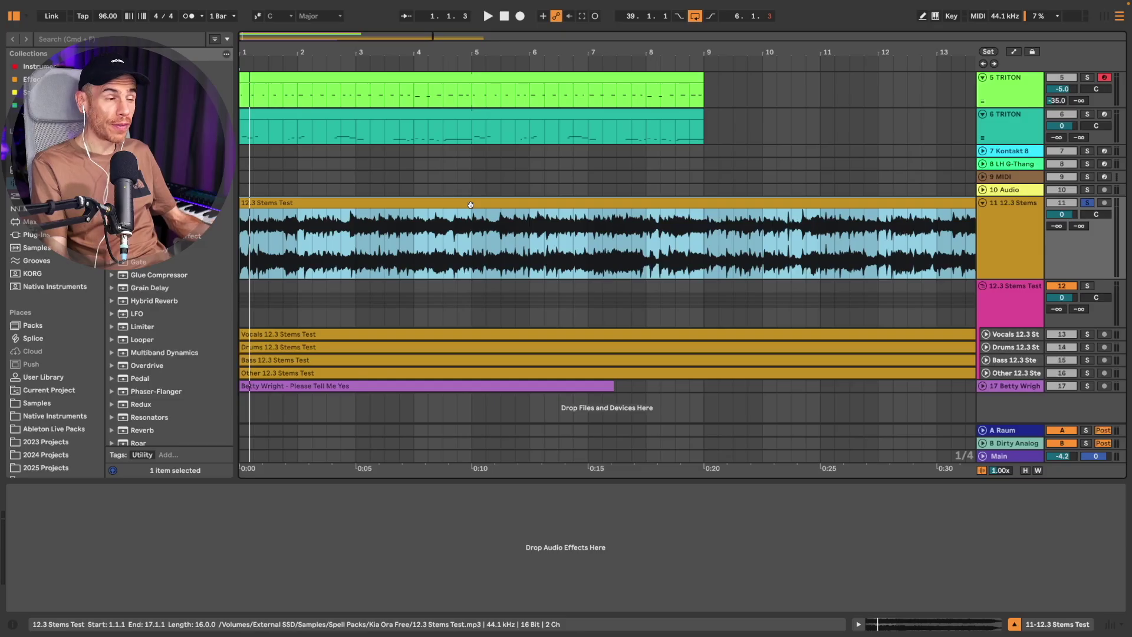
- Start playback, select the original full-mix clip, and expand and solo the Drums stem
{"action": "key", "text": "space"}
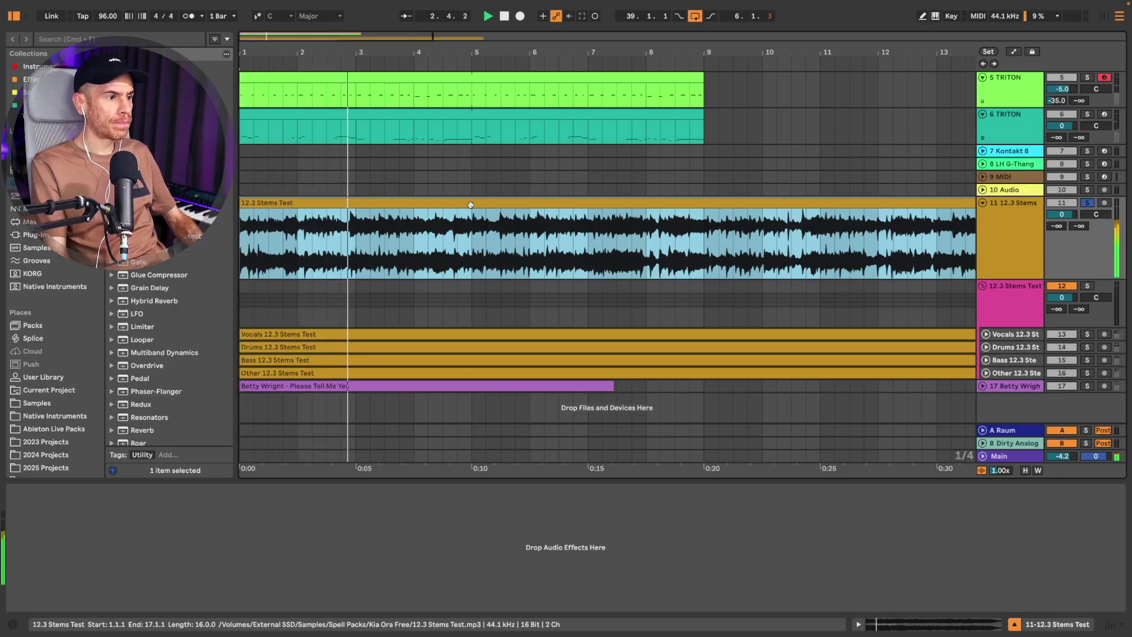
{"action": "scroll", "coordinate": [416, 88], "scroll_direction": "down", "scroll_amount": 2}
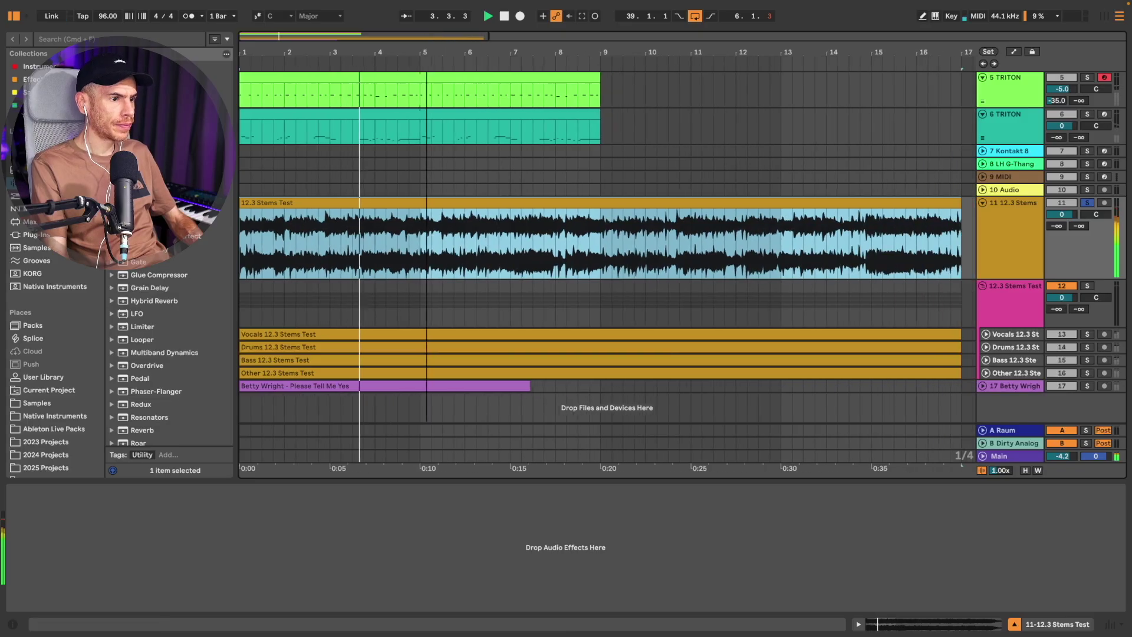
{"action": "left_click", "coordinate": [506, 247]}
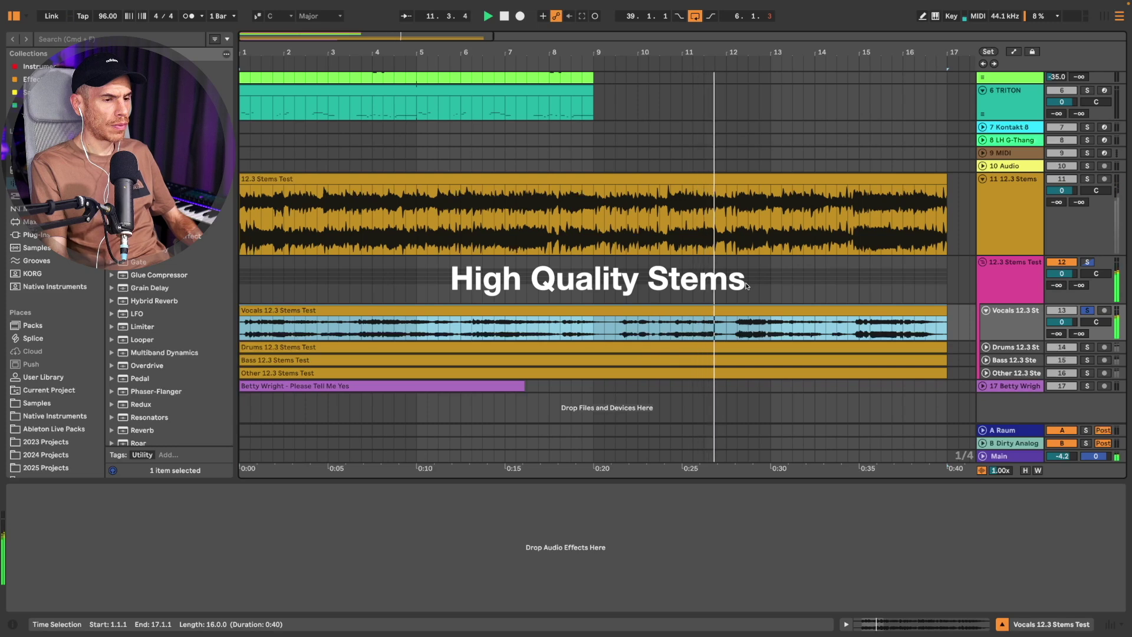
{"action": "left_click", "coordinate": [280, 347]}
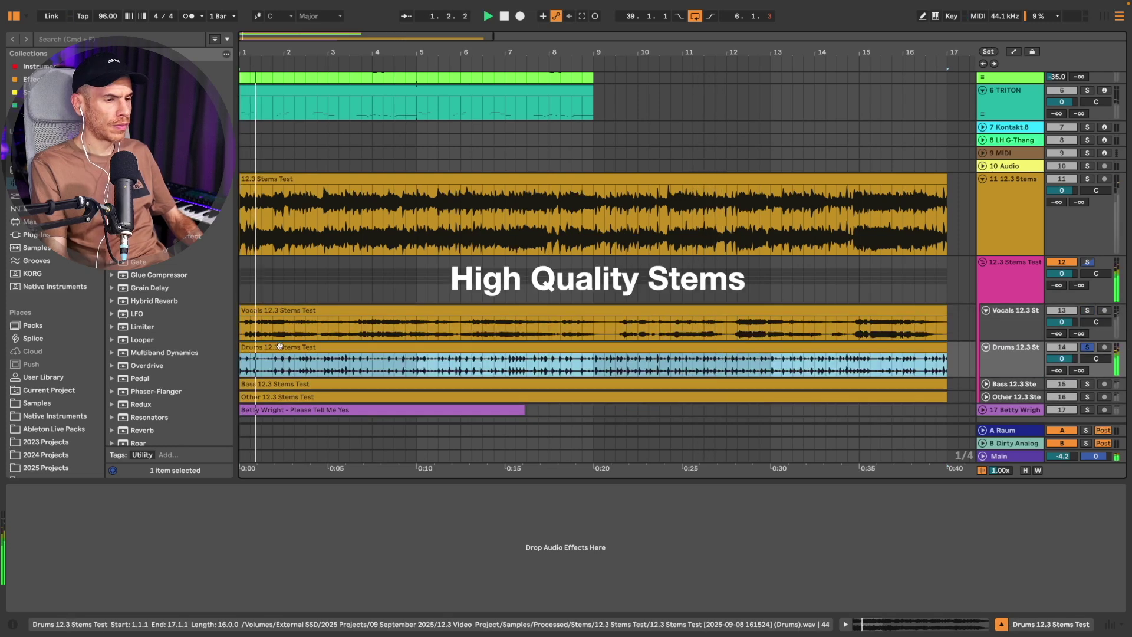
- Expand the Bass and Other stems, solo Other, replay, and make its track taller
{"action": "scroll", "coordinate": [343, 347], "scroll_direction": "down", "scroll_amount": 2}
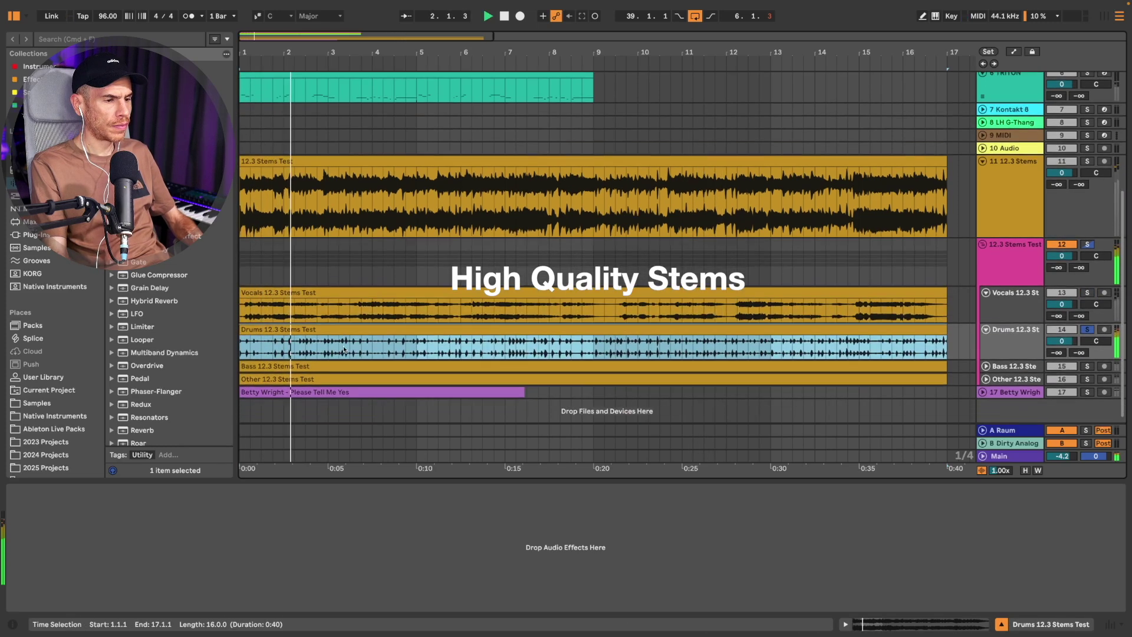
{"action": "left_click", "coordinate": [1010, 363]}
{"action": "scroll", "coordinate": [1008, 383], "scroll_direction": "down", "scroll_amount": 2}
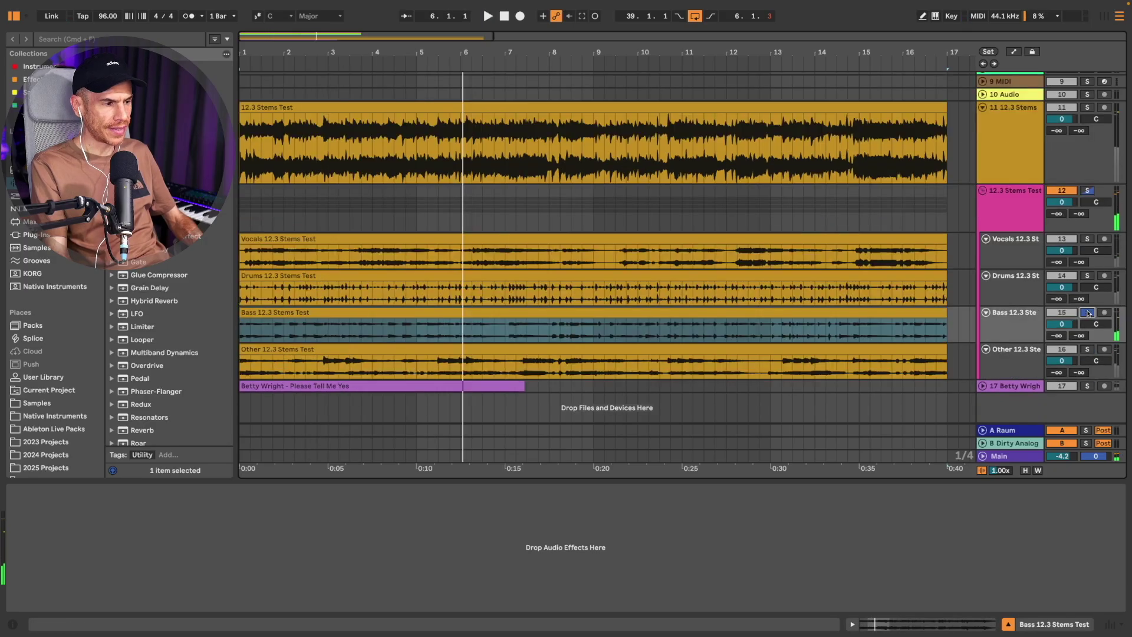
{"action": "left_click", "coordinate": [1088, 313]}
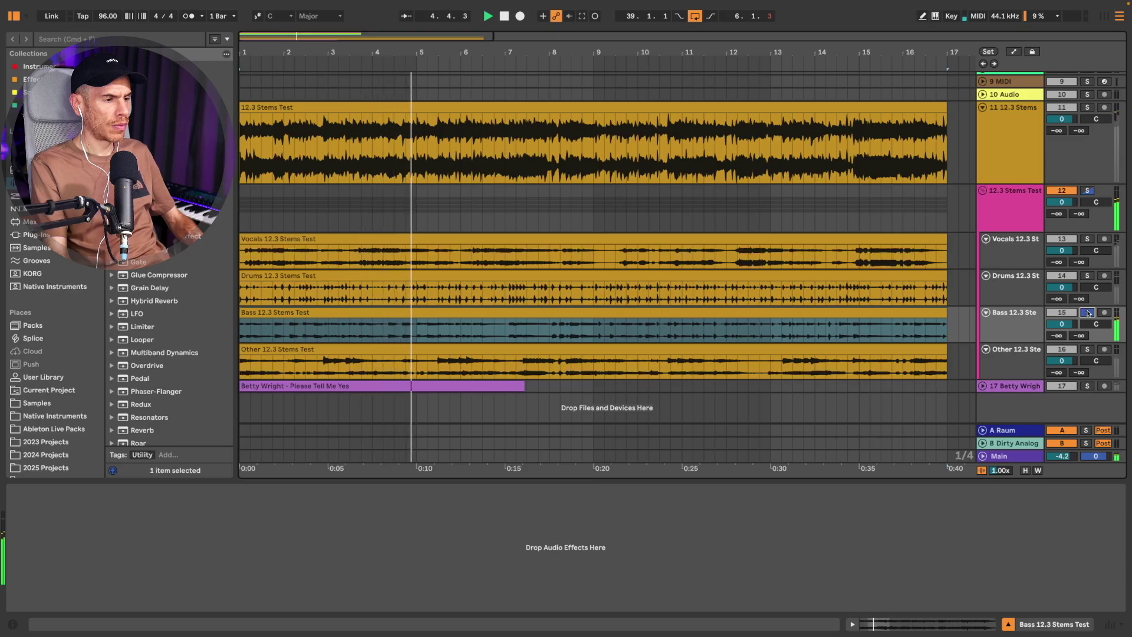
{"action": "left_click", "coordinate": [1088, 313]}
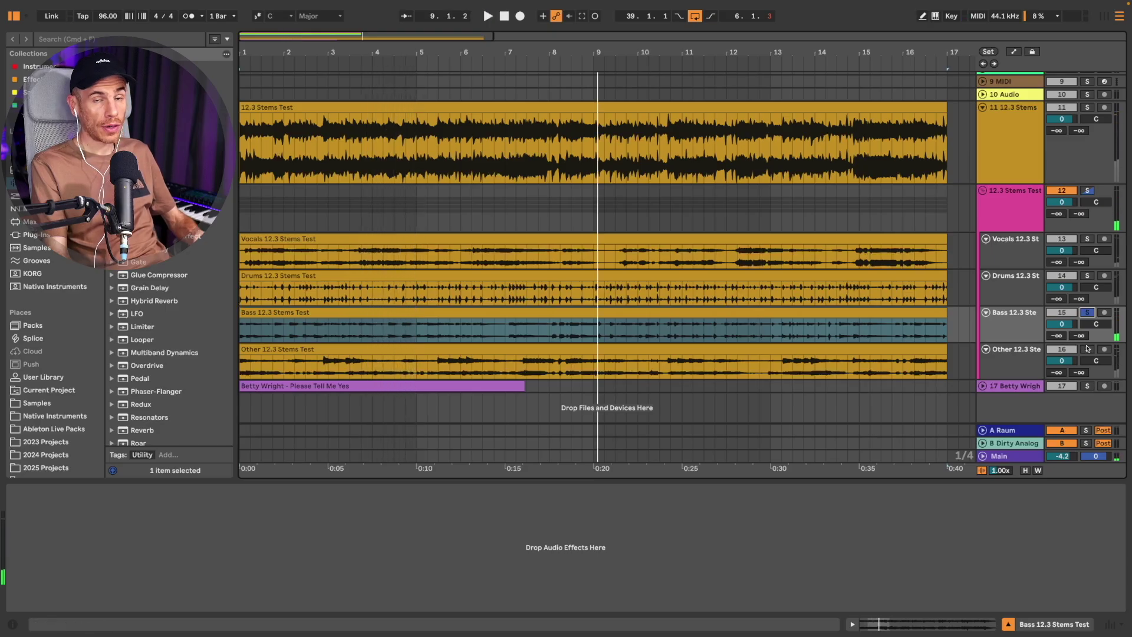
{"action": "left_click", "coordinate": [1089, 348]}
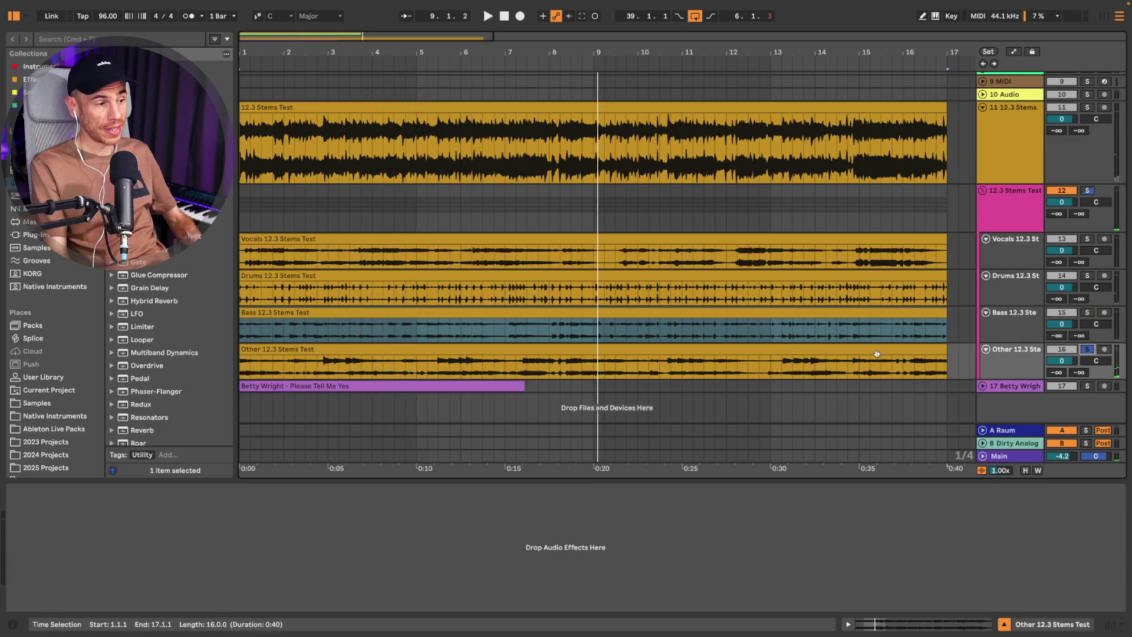
{"action": "left_click", "coordinate": [264, 352]}
{"action": "key", "text": "space"}
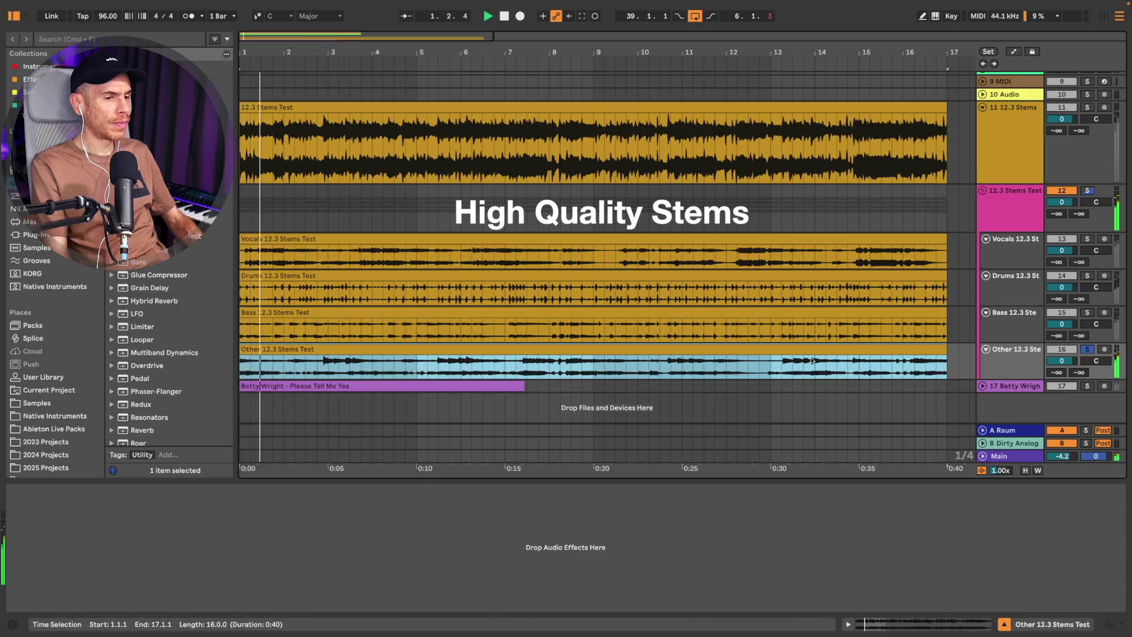
{"action": "left_click_drag", "start_coordinate": [1017, 378], "coordinate": [1018, 391]}
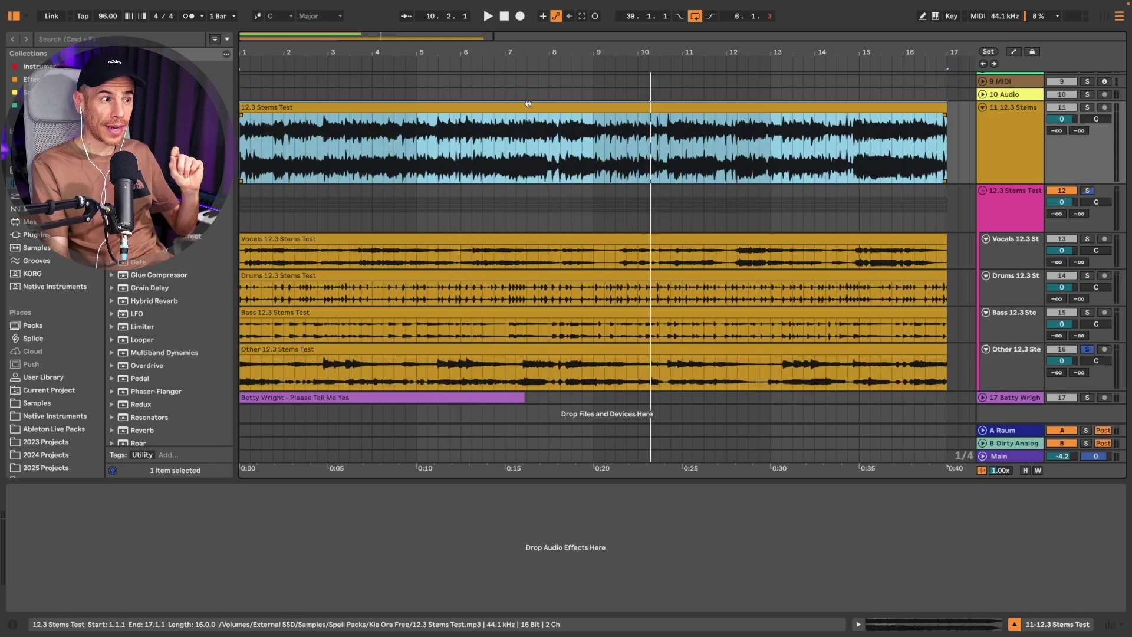
- Separate the original clip again into a second stems group and play its Vocals stem
{"action": "right_click", "coordinate": [525, 105]}
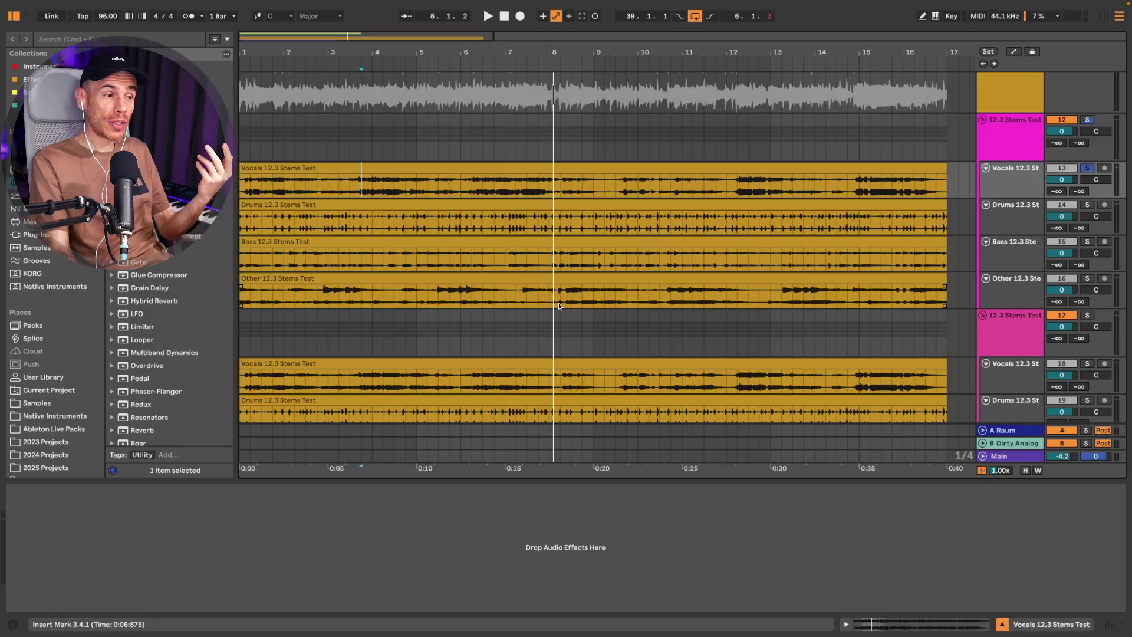
{"action": "left_click", "coordinate": [477, 385]}
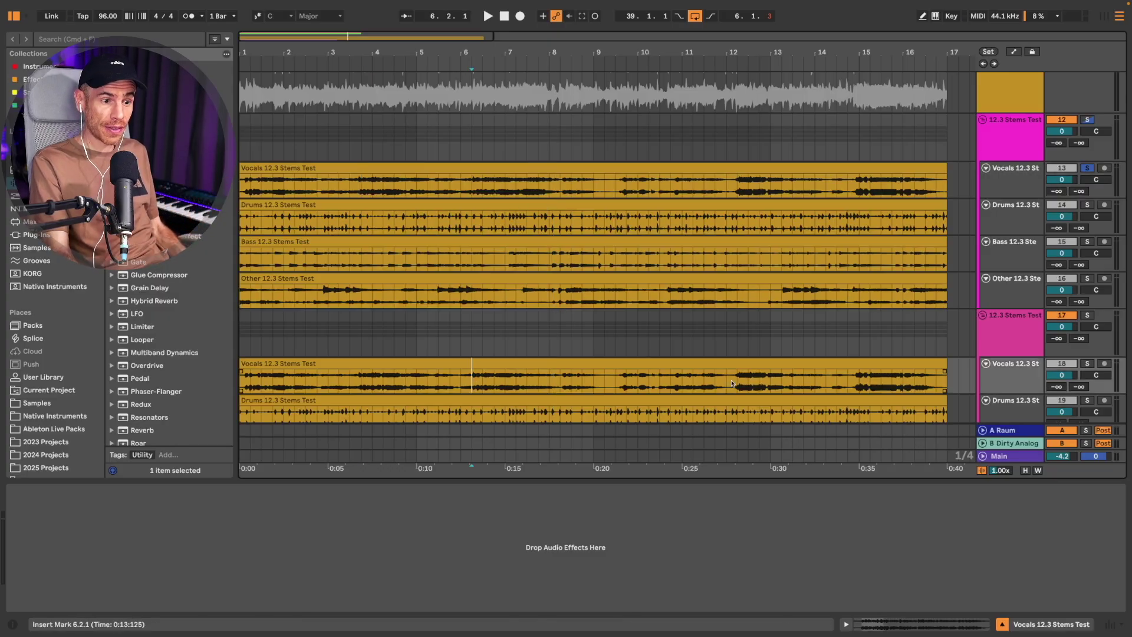
{"action": "key", "text": "space"}
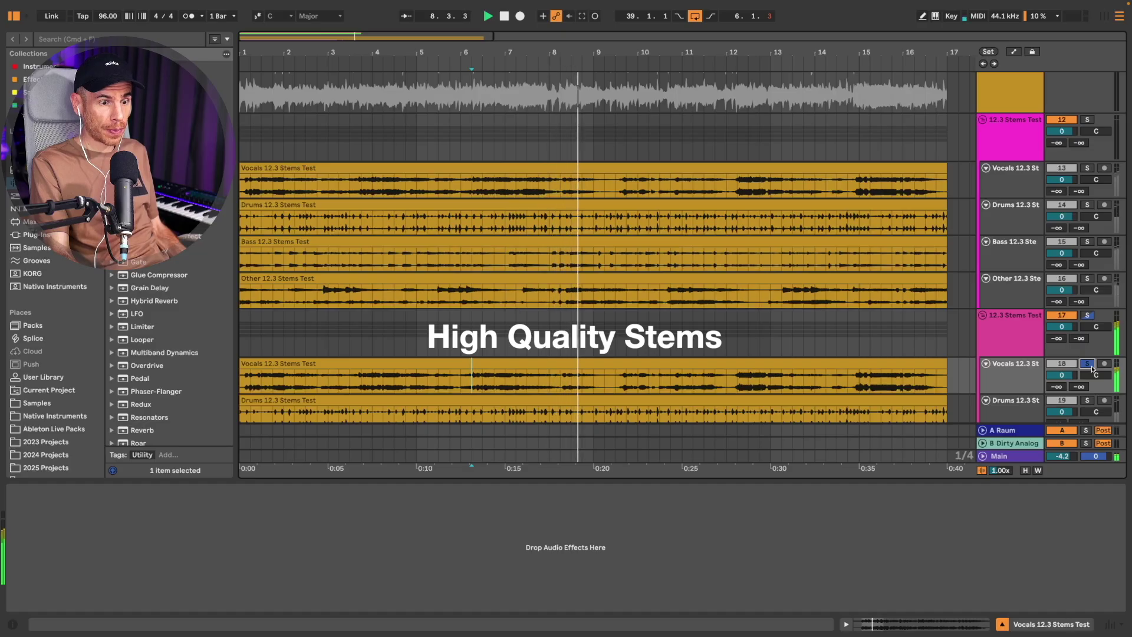
{"action": "key", "text": "space"}
{"action": "left_click", "coordinate": [475, 192]}
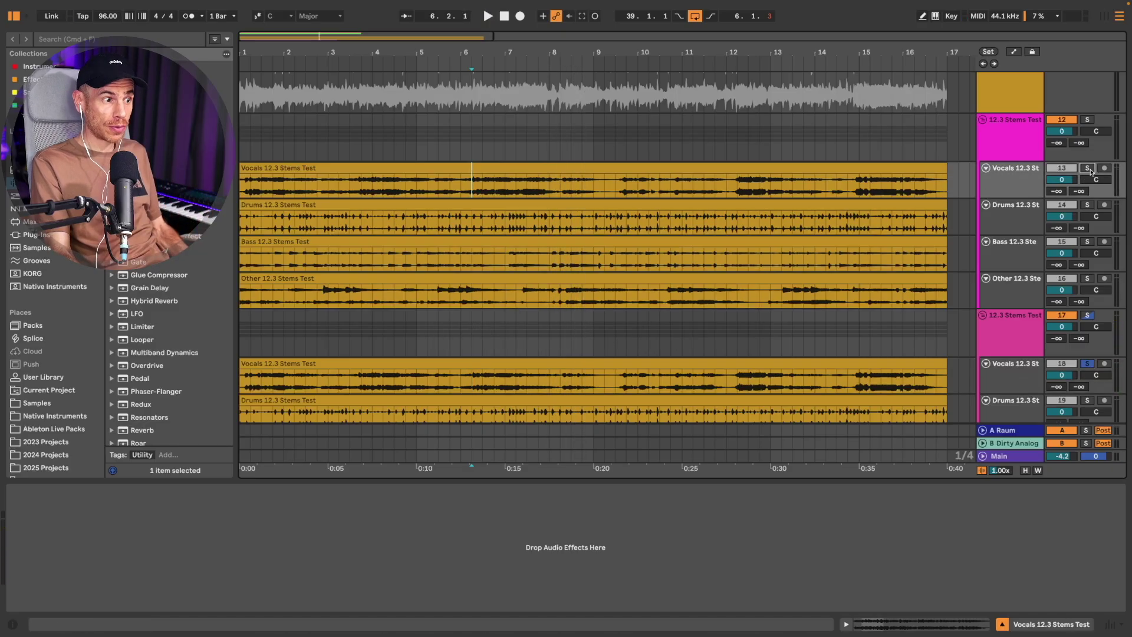
- Solo the first group's Vocals, then the second group's Vocals, playing each to compare
{"action": "left_click", "coordinate": [1087, 168]}
{"action": "key", "text": "space"}
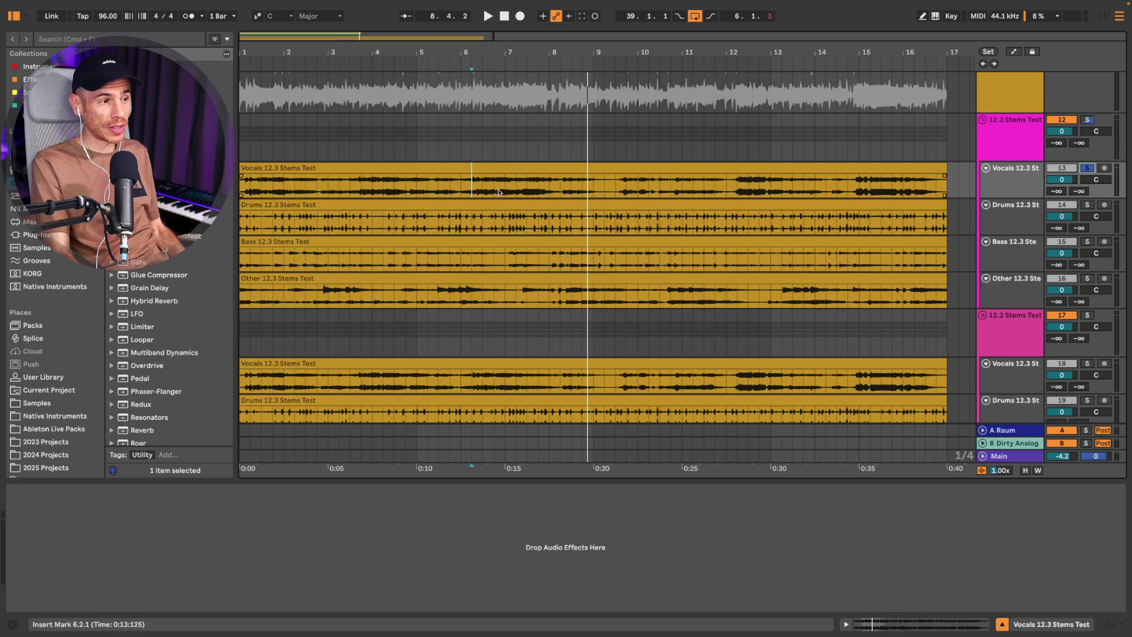
{"action": "key", "text": "space"}
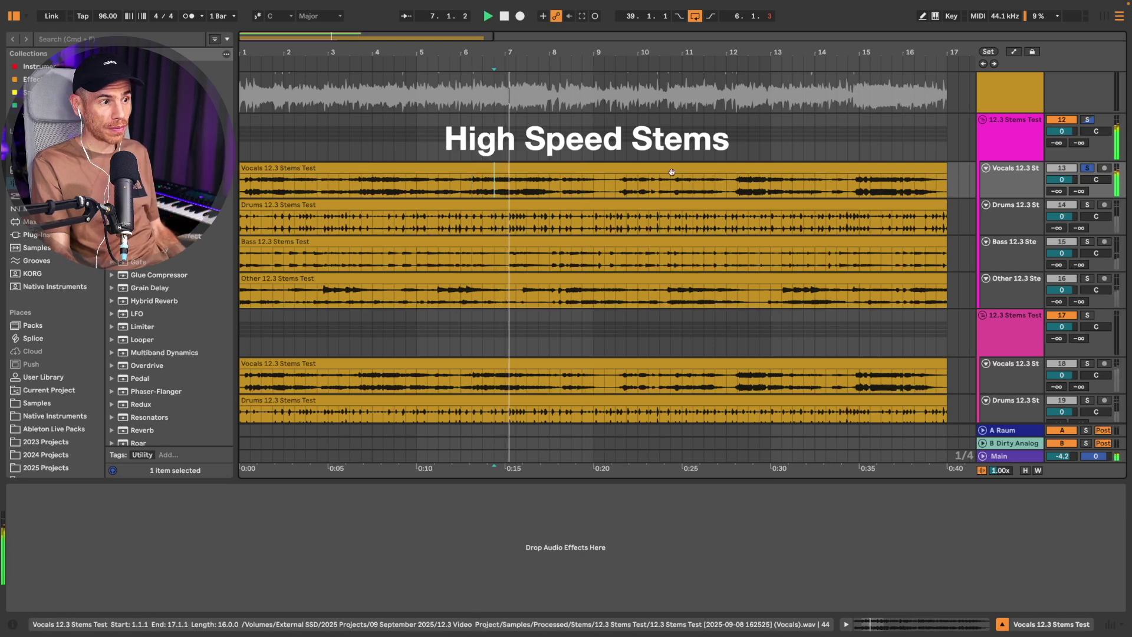
{"action": "key", "text": "space"}
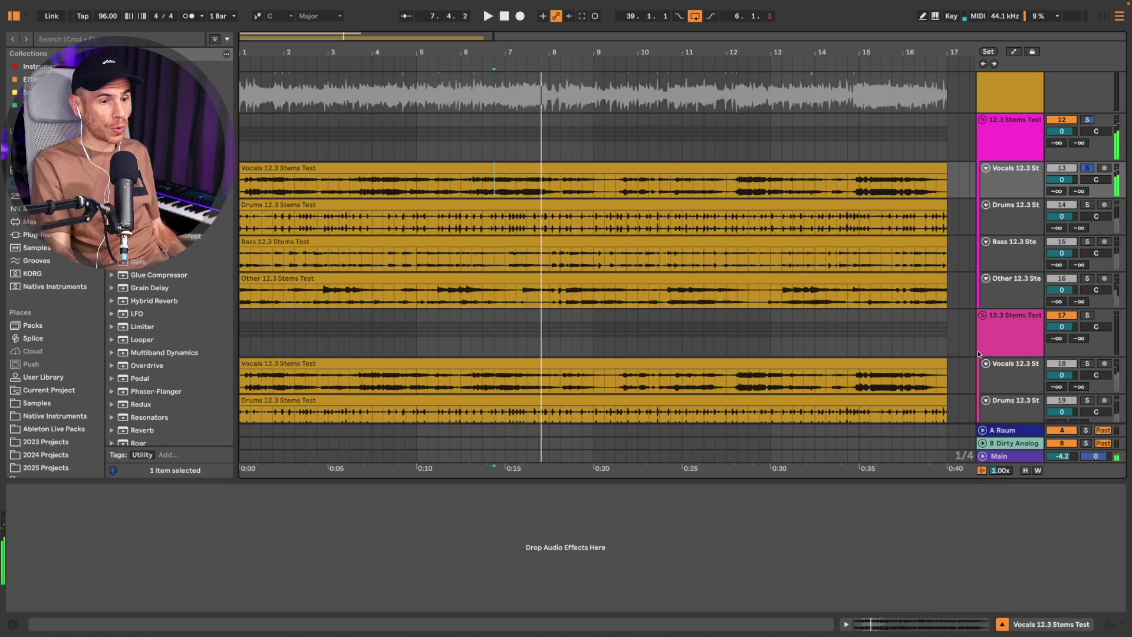
{"action": "left_click", "coordinate": [1088, 363]}
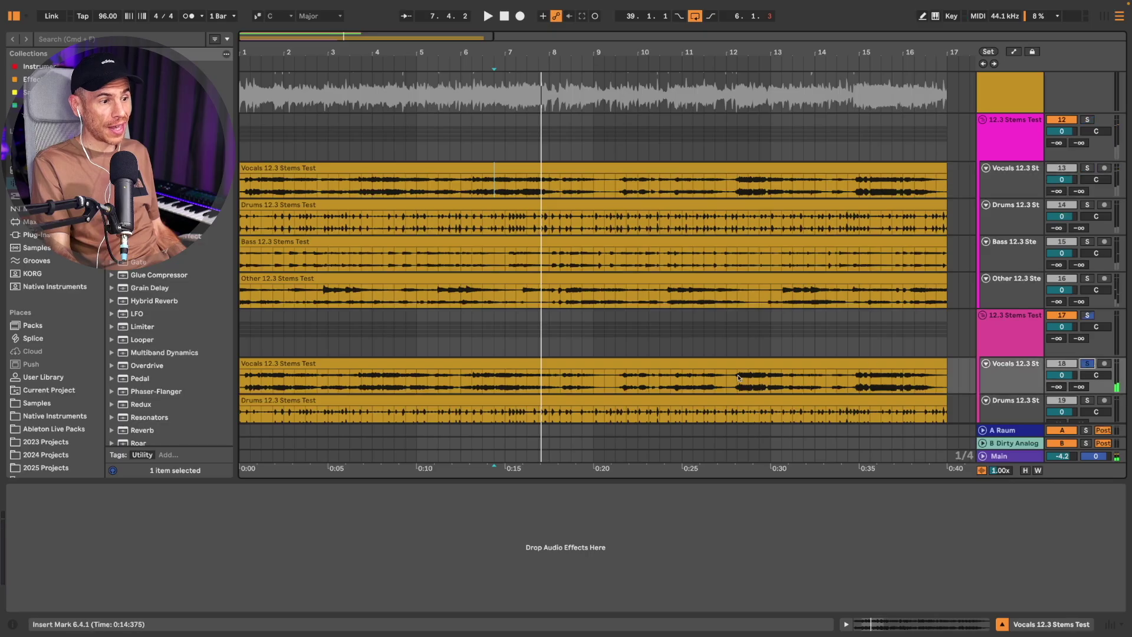
{"action": "left_click", "coordinate": [511, 385]}
{"action": "key", "text": "space"}
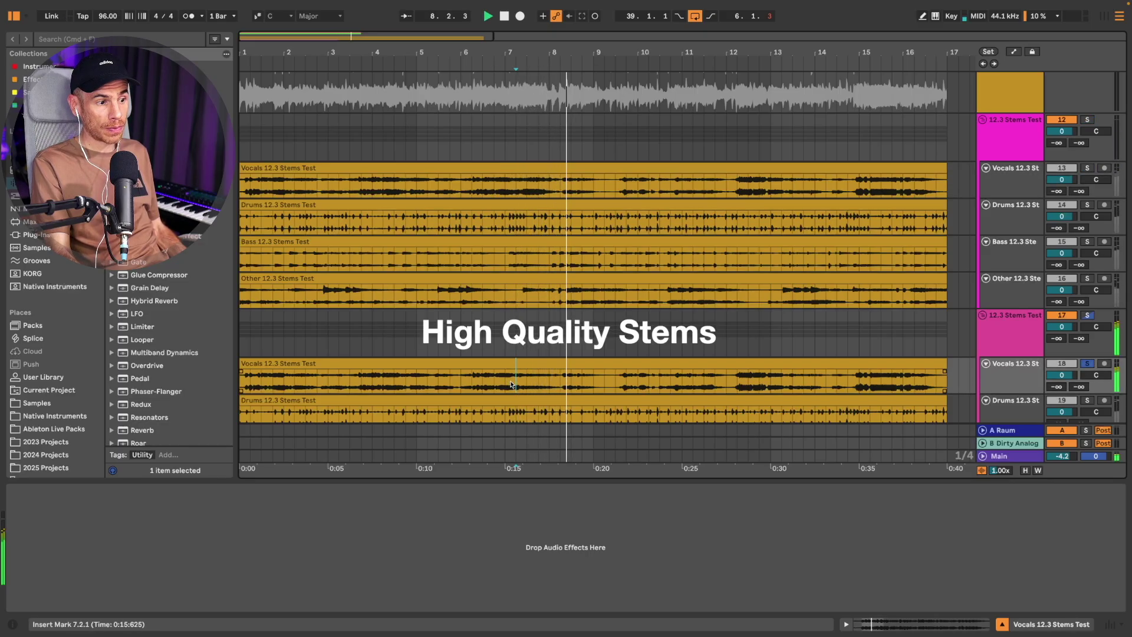
- Compare the fast and high-quality Drums stems solo from near bar 3
{"action": "key", "text": "space"}
{"action": "scroll", "coordinate": [298, 214], "scroll_direction": "down", "scroll_amount": 2}
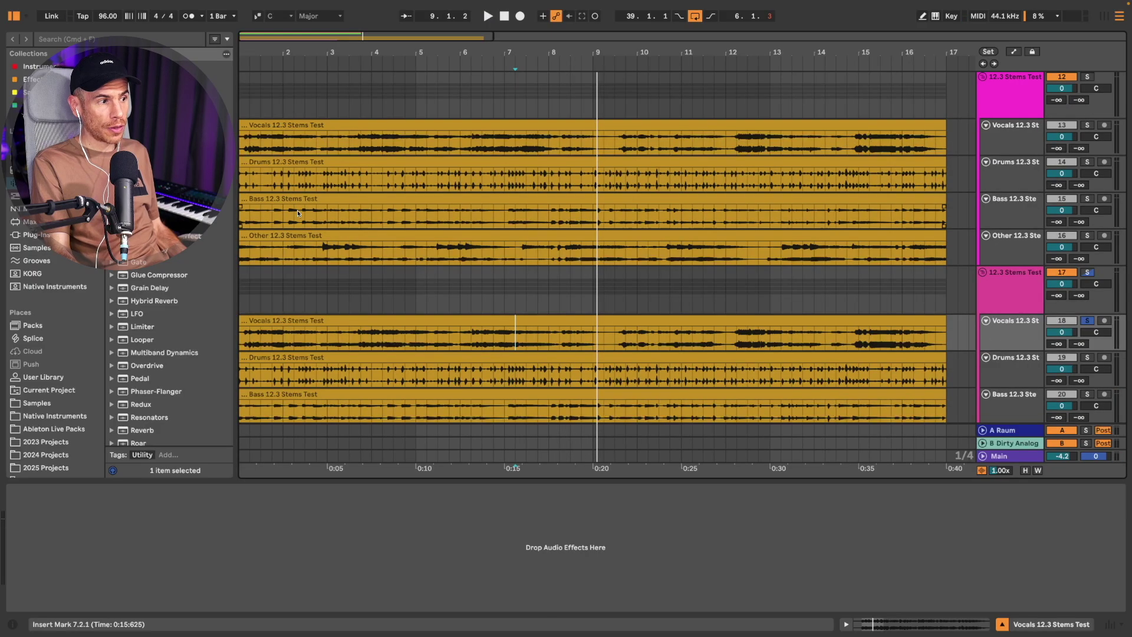
{"action": "left_click", "coordinate": [329, 183]}
{"action": "left_click", "coordinate": [1087, 161]}
{"action": "key", "text": "space"}
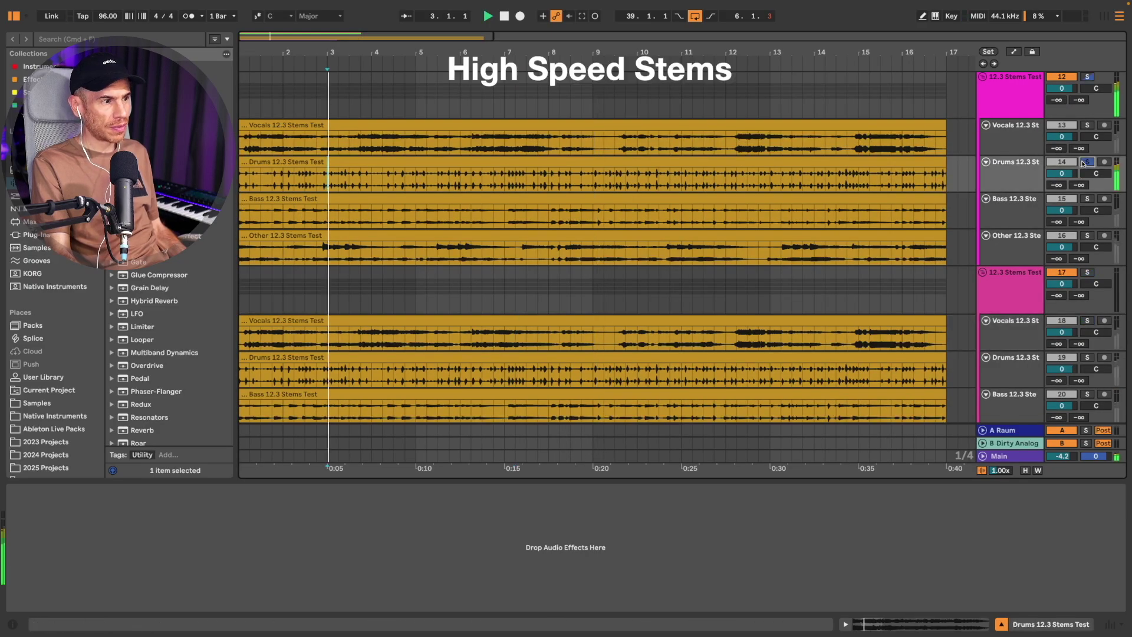
{"action": "scroll", "coordinate": [1088, 295], "scroll_direction": "down", "scroll_amount": 2}
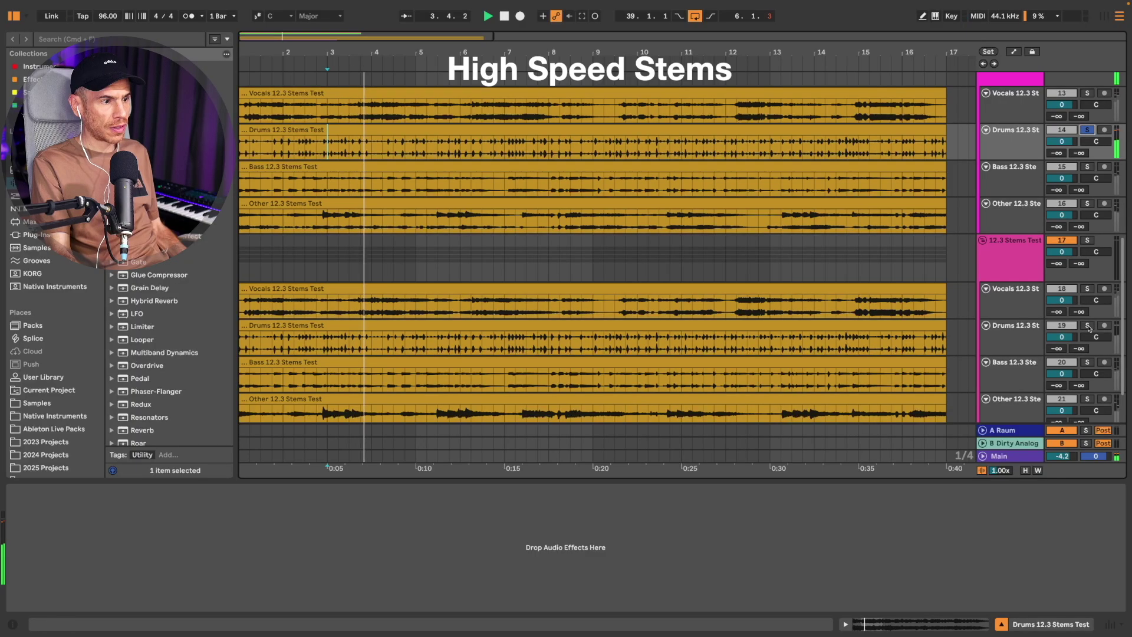
{"action": "left_click", "coordinate": [1088, 326]}
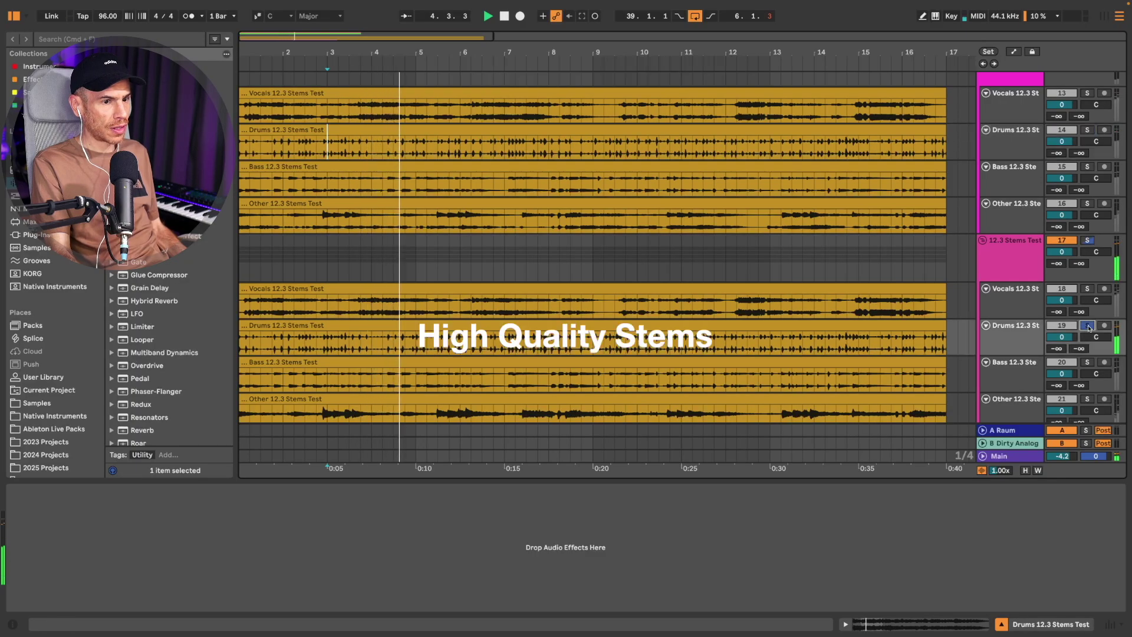
{"action": "left_click", "coordinate": [1087, 130]}
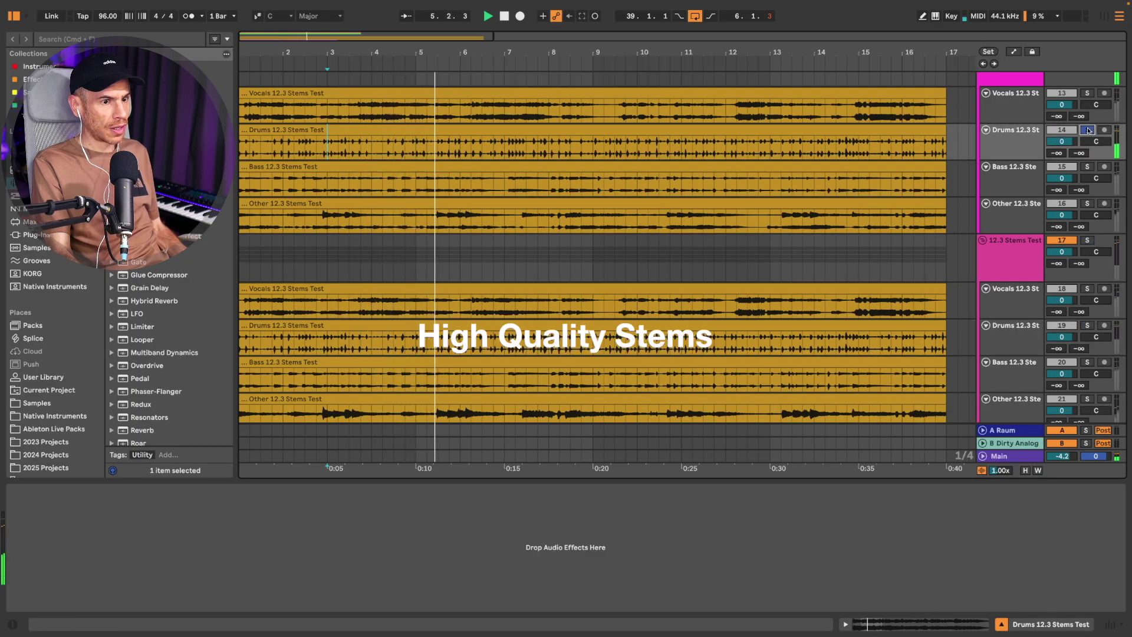
{"action": "key", "text": "space"}
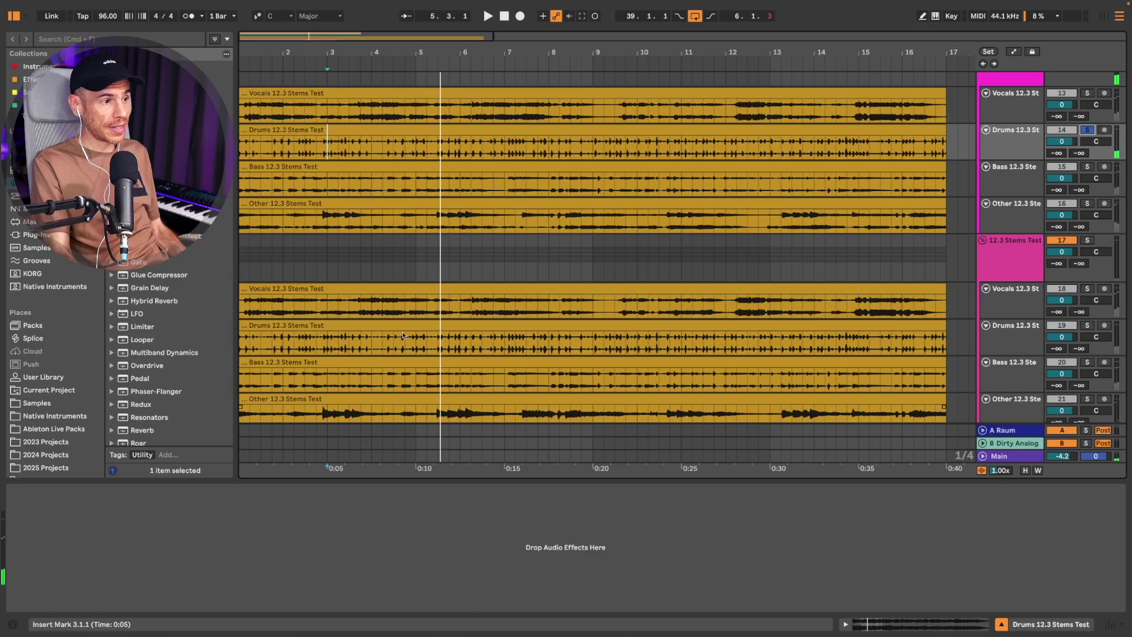
- Compare the fast and high-quality Bass stems solo from bar 5
{"action": "left_click", "coordinate": [406, 179]}
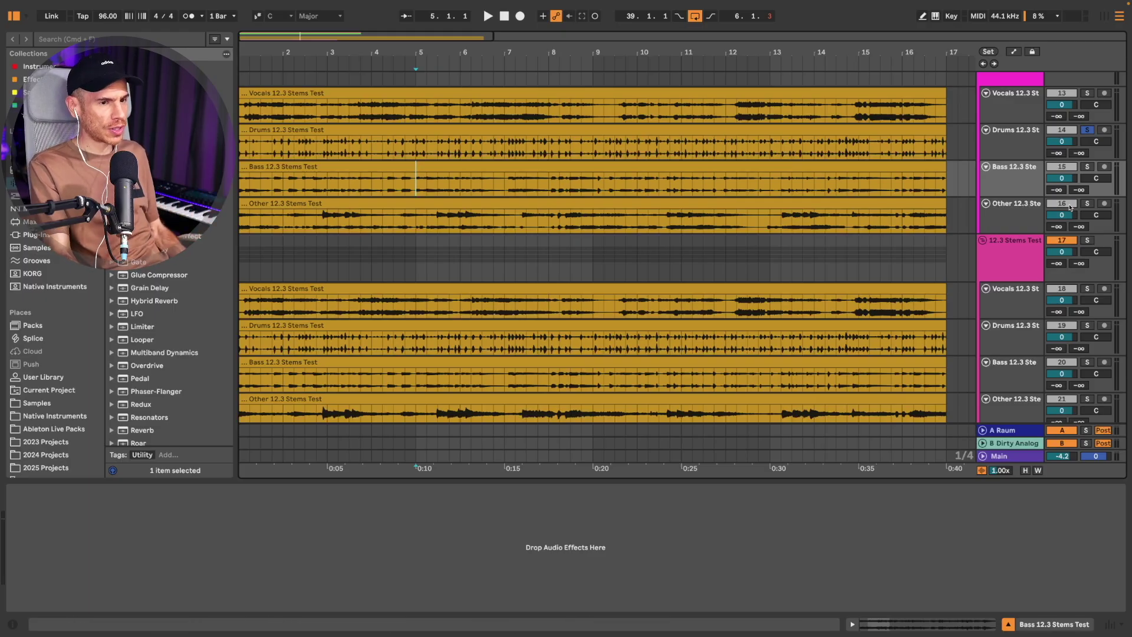
{"action": "left_click", "coordinate": [1087, 167]}
{"action": "key", "text": "space"}
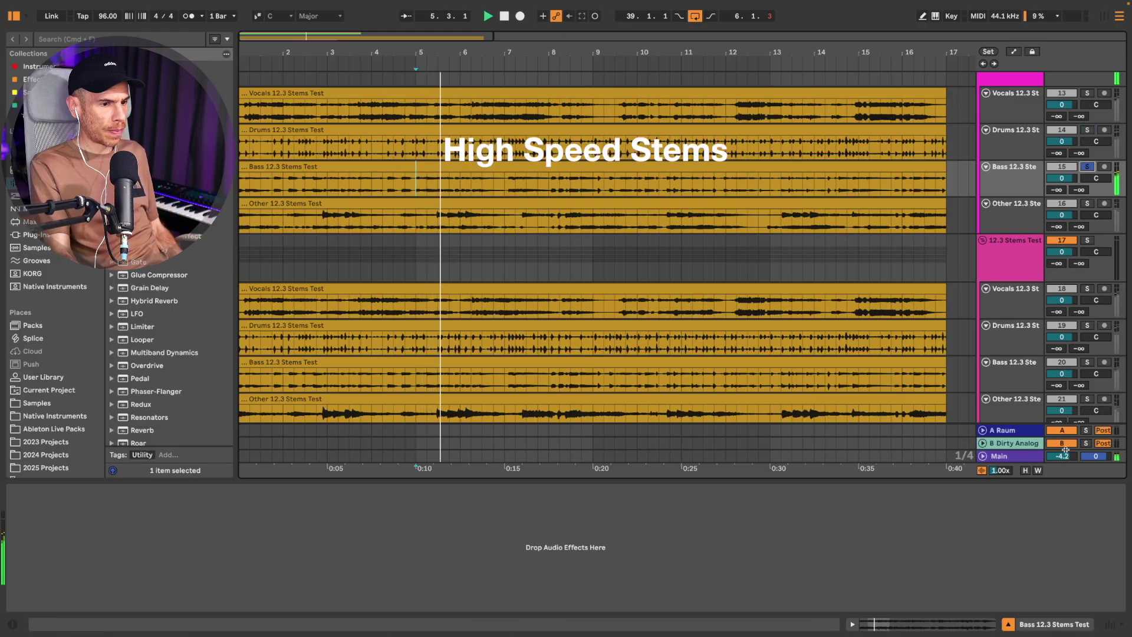
{"action": "left_click", "coordinate": [1089, 364]}
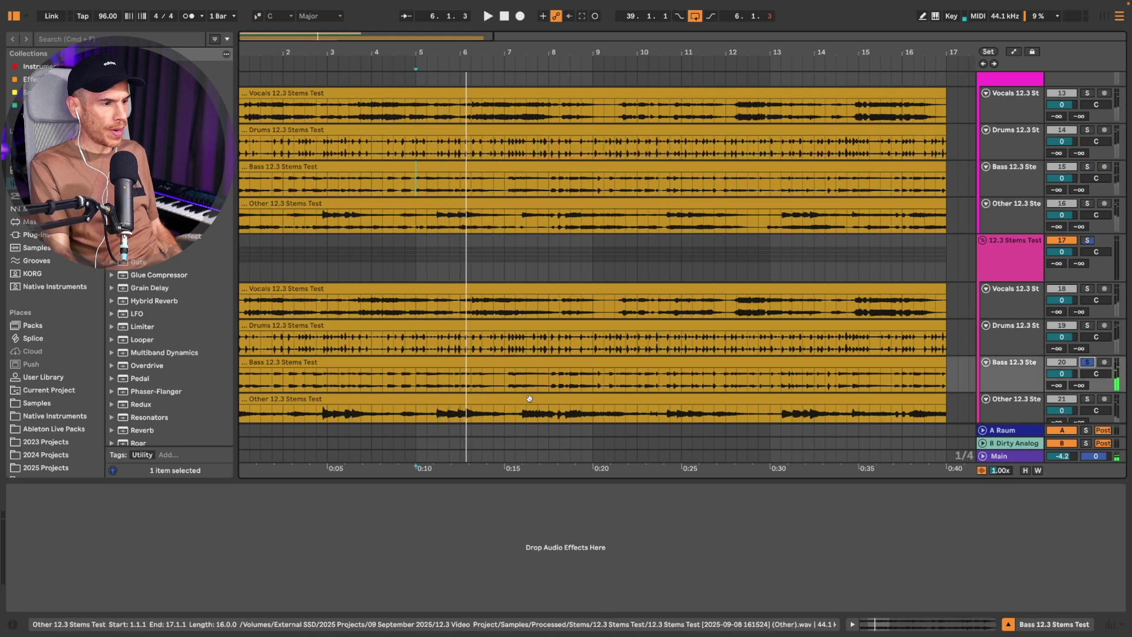
{"action": "left_click", "coordinate": [415, 381]}
{"action": "key", "text": "space"}
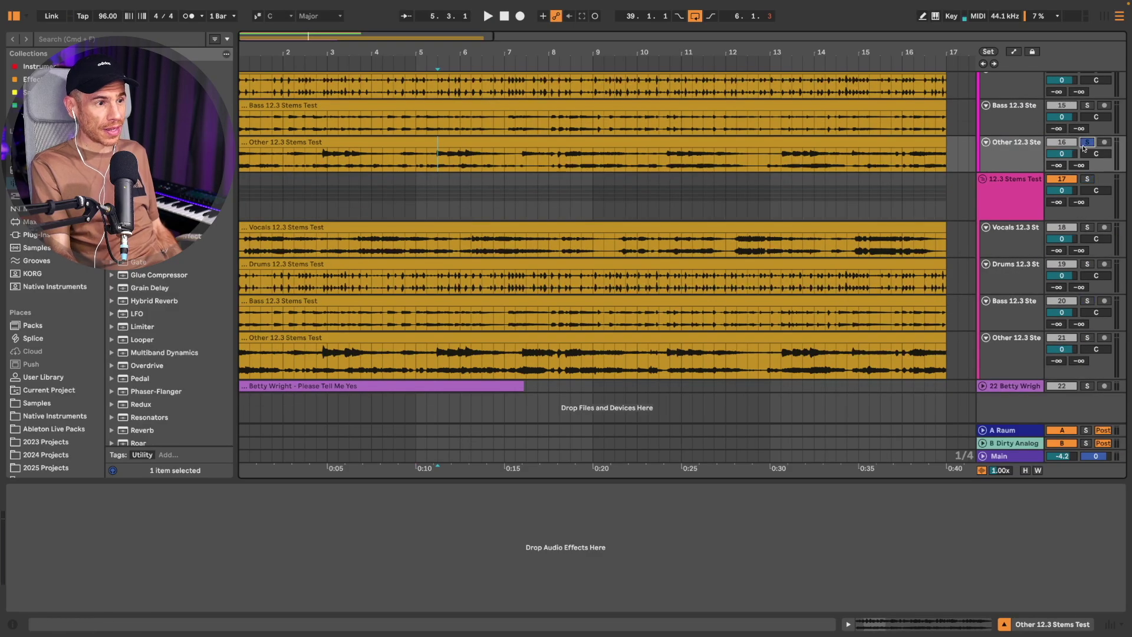
- Play the soloed high-quality Other stem starting from 5.3.1
{"action": "scroll", "coordinate": [1085, 147], "scroll_direction": "up", "scroll_amount": 2}
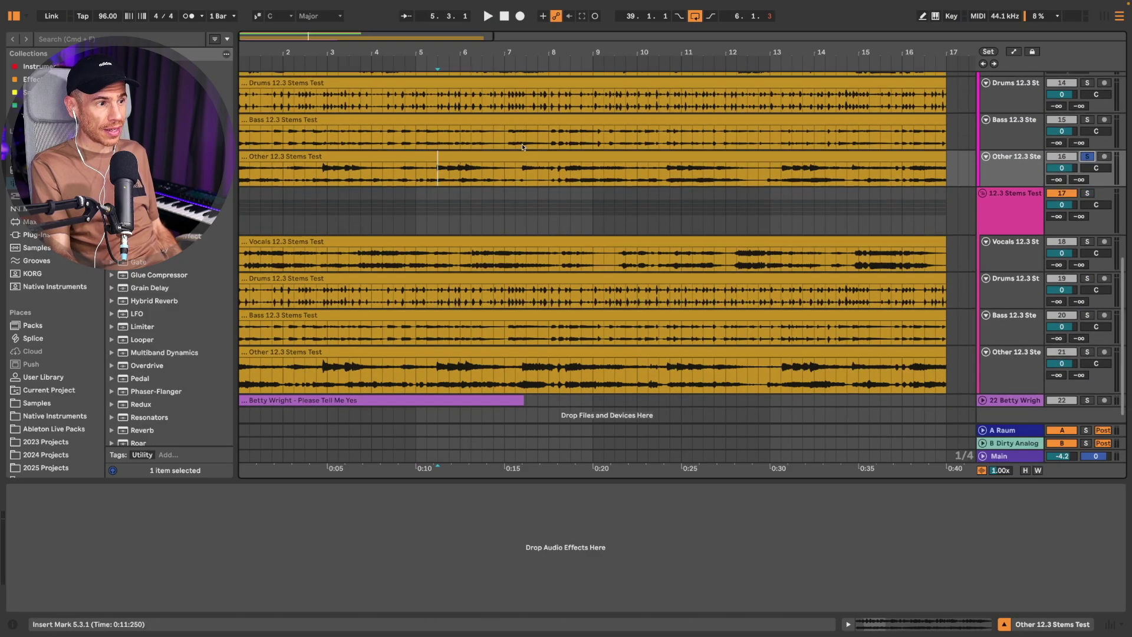
{"action": "key", "text": "space"}
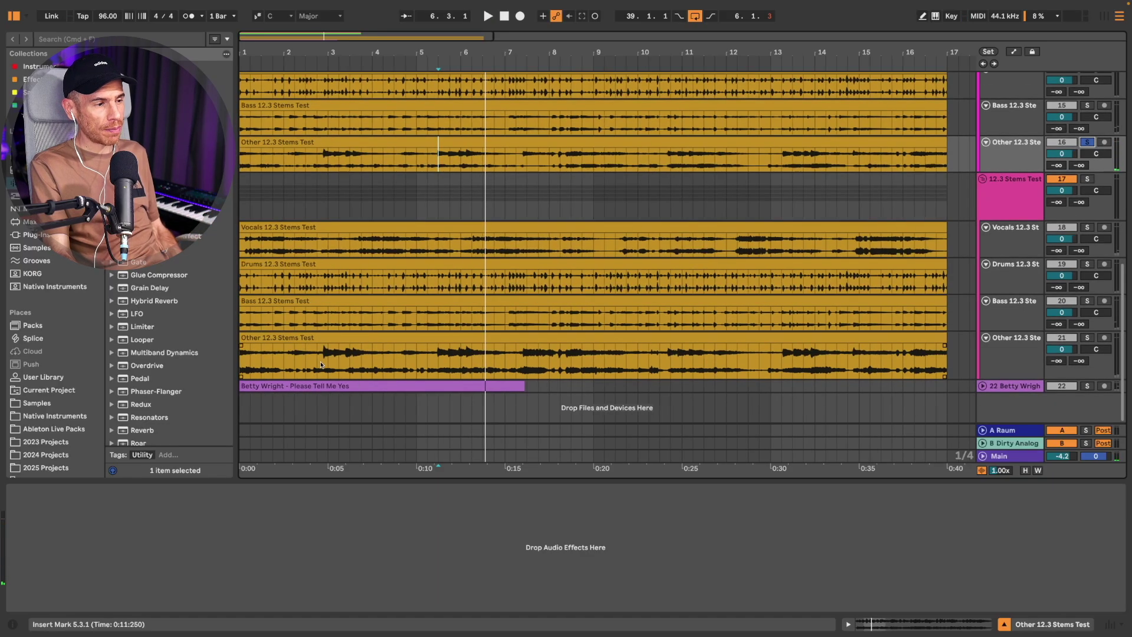
{"action": "left_click", "coordinate": [438, 364]}
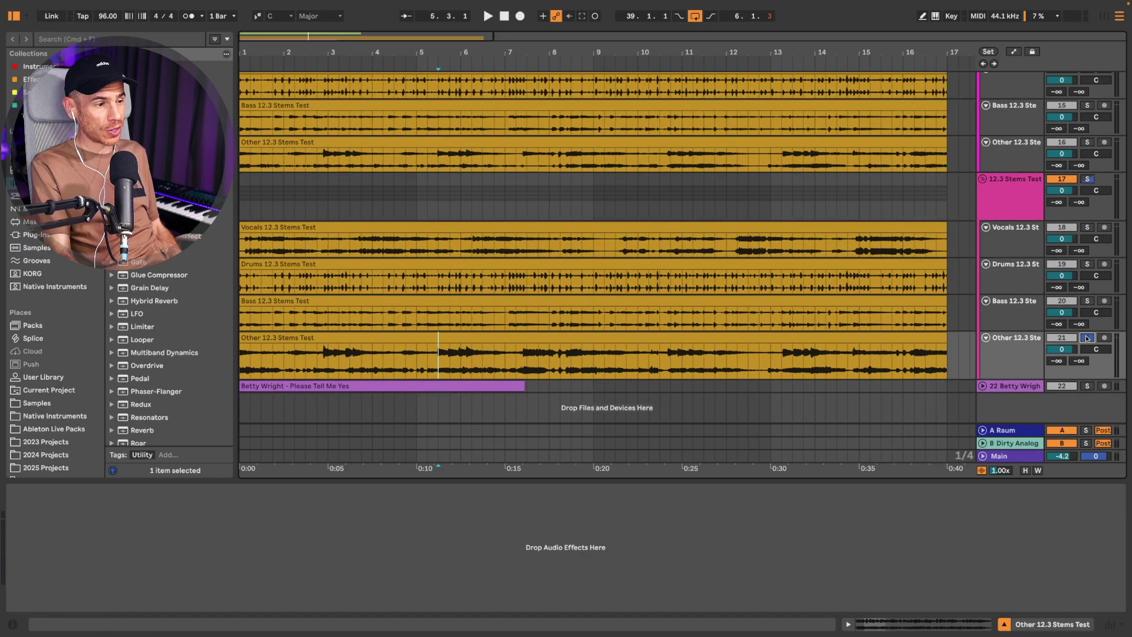
{"action": "key", "text": "space"}
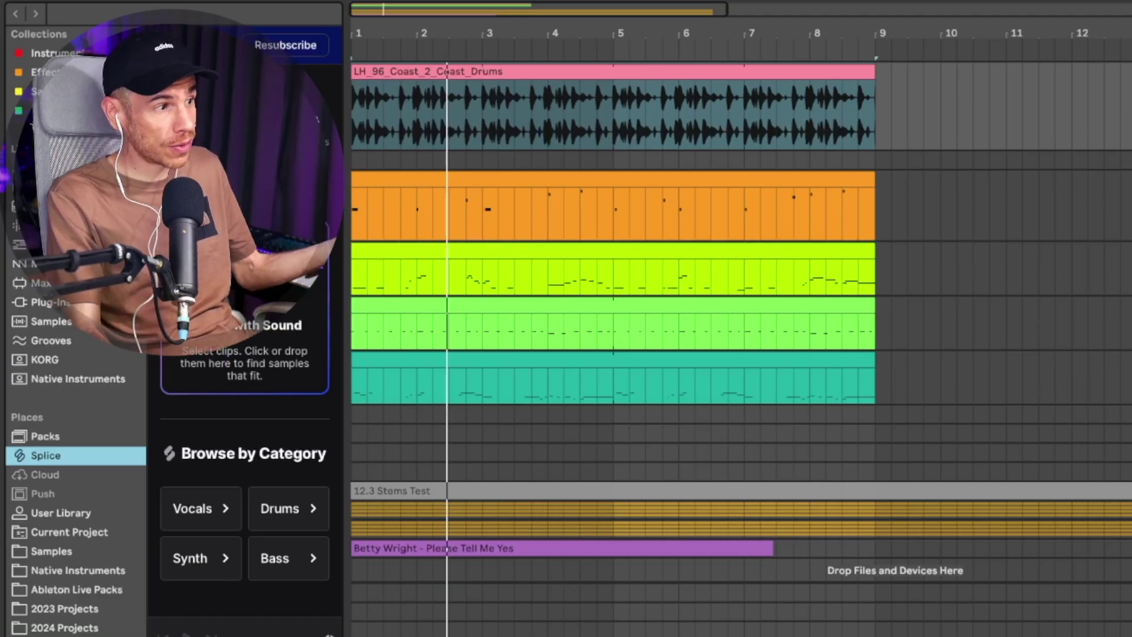
- Preview the first Splice match and place SO_NS_160_vibraphone_avocado_Cm-1 at bar 9
{"action": "left_click", "coordinate": [210, 431]}
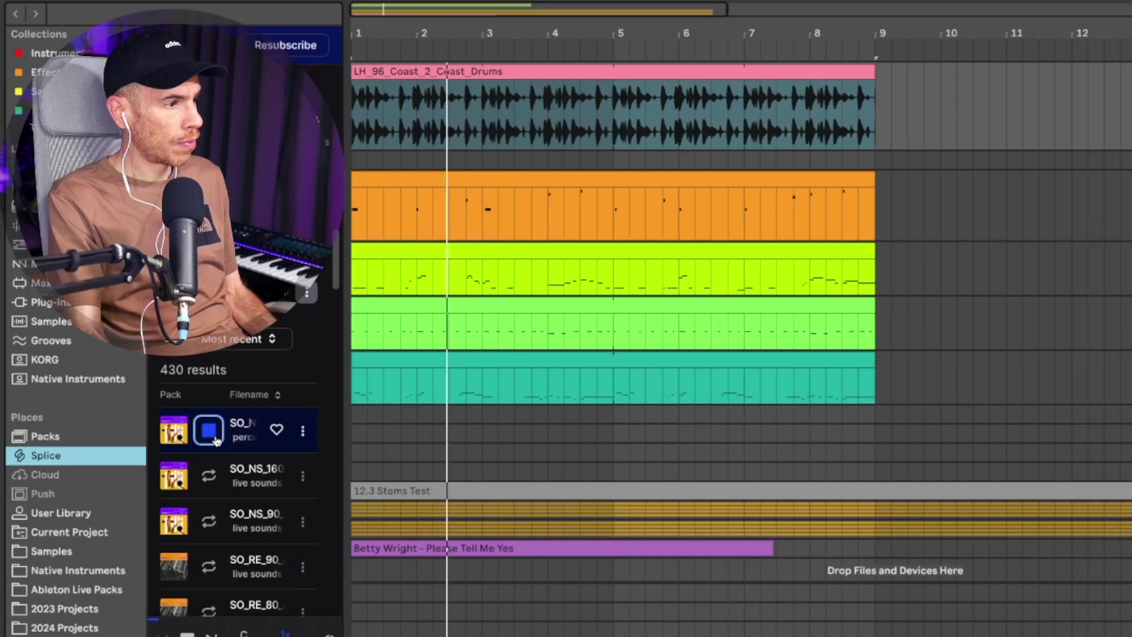
{"action": "left_click_drag", "start_coordinate": [213, 436], "coordinate": [879, 507]}
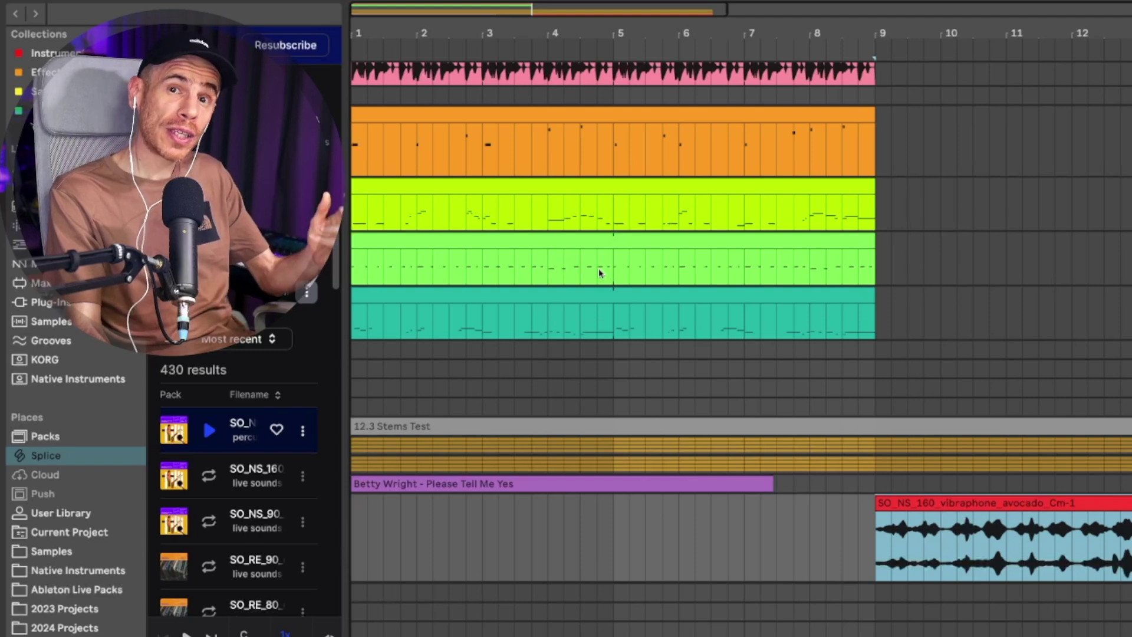
{"action": "left_click", "coordinate": [621, 338]}
- Drop bars 1–5 of the four MIDI clips into Splice's Search with Sound
{"action": "left_click_drag", "start_coordinate": [615, 338], "coordinate": [345, 165]}
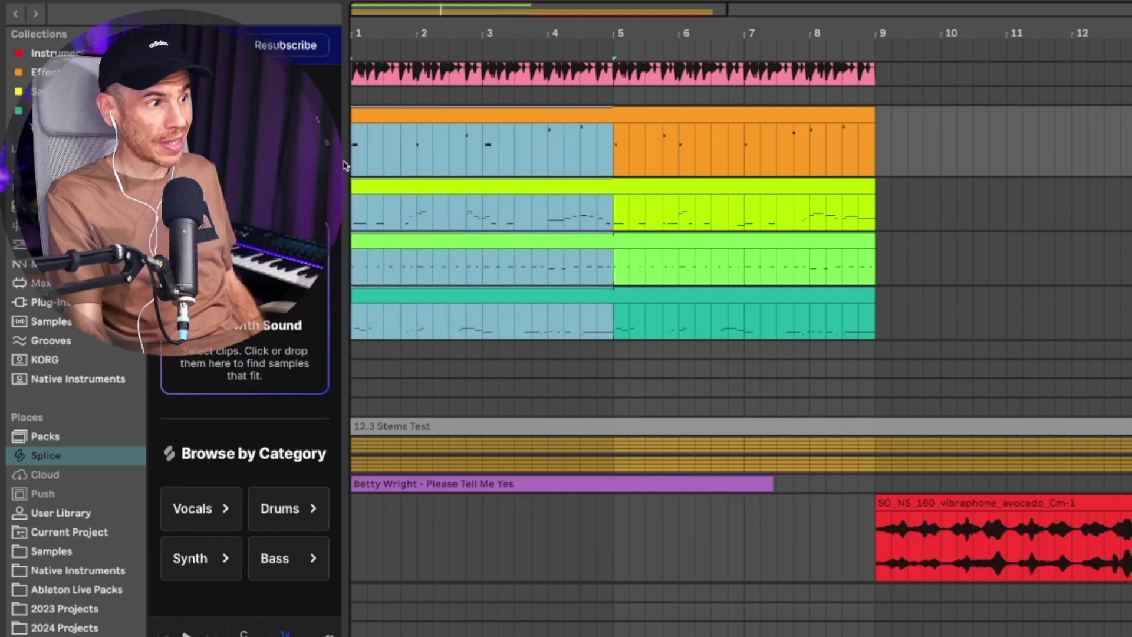
{"action": "left_click_drag", "start_coordinate": [383, 114], "coordinate": [248, 277]}
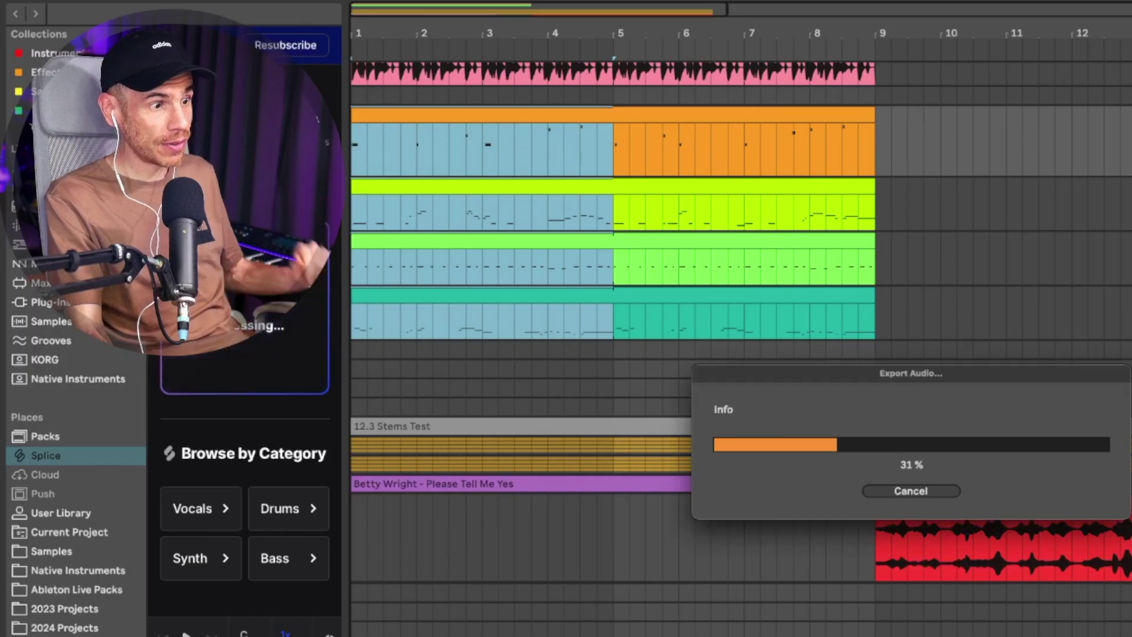
{"action": "left_click", "coordinate": [363, 295]}
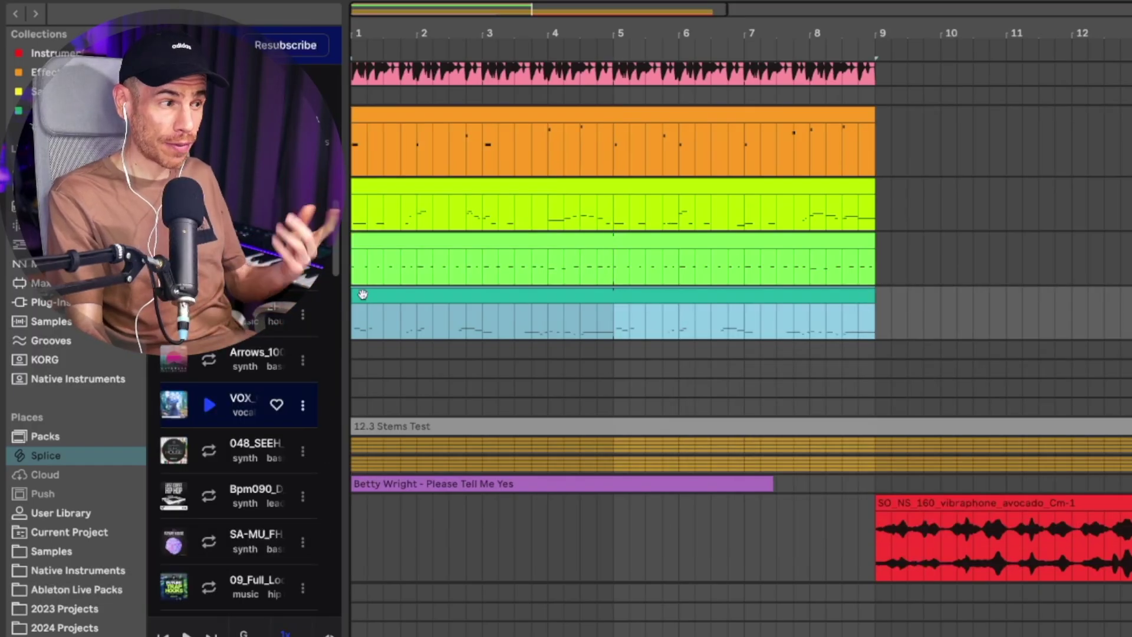
- Play the arrangement, preview the VOX sample and scroll through the matching results
{"action": "key", "text": "space"}
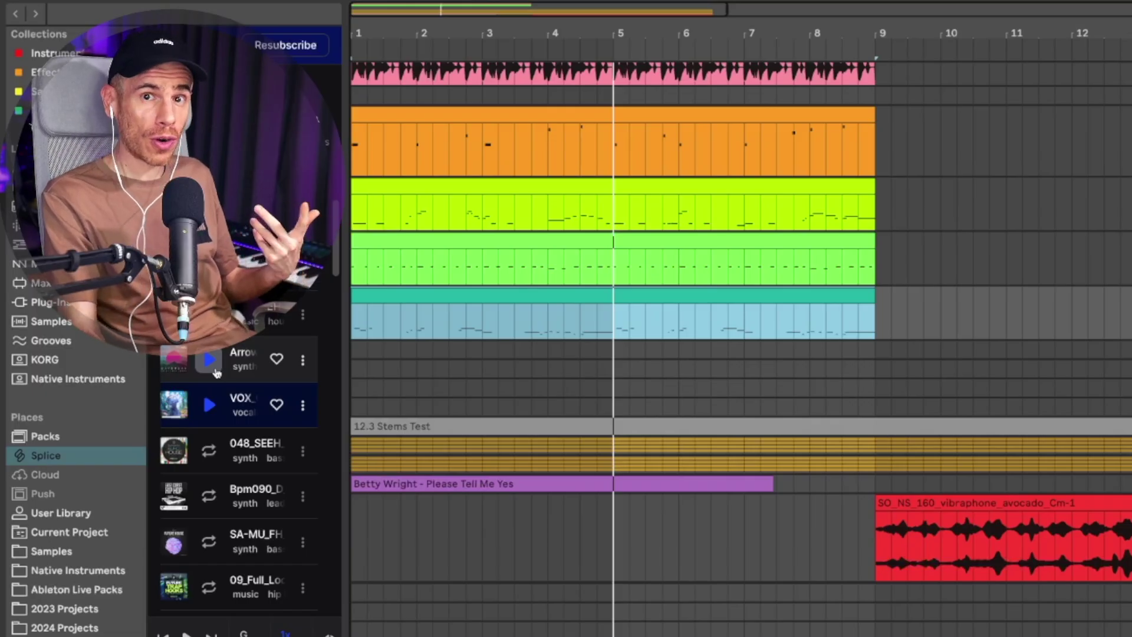
{"action": "left_click", "coordinate": [209, 405]}
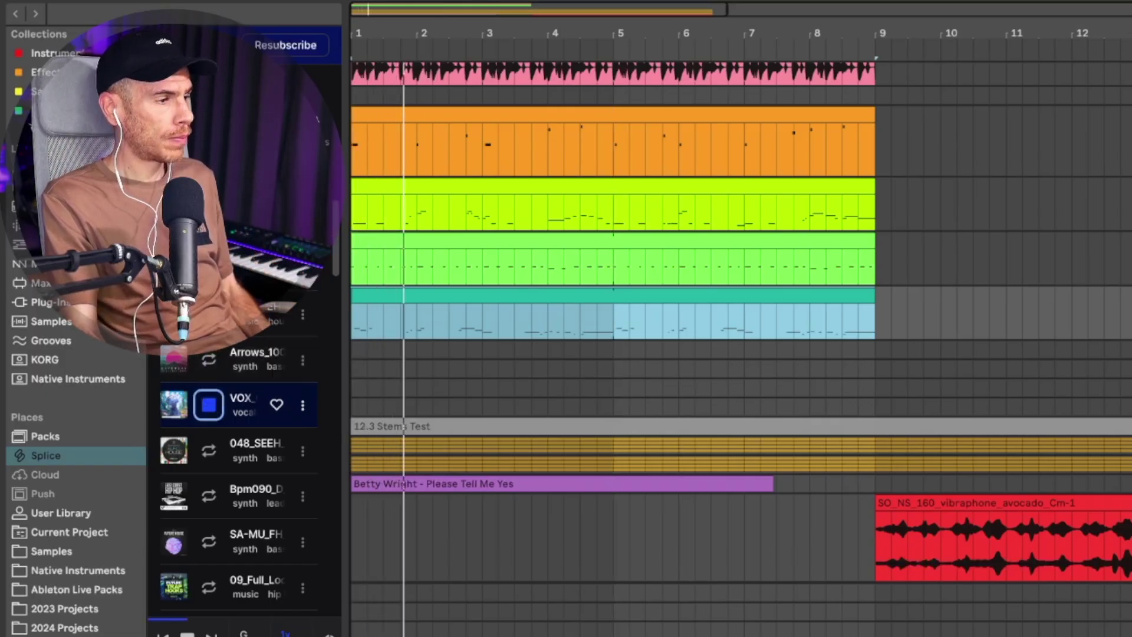
{"action": "scroll", "coordinate": [236, 420], "scroll_direction": "down", "scroll_amount": 3}
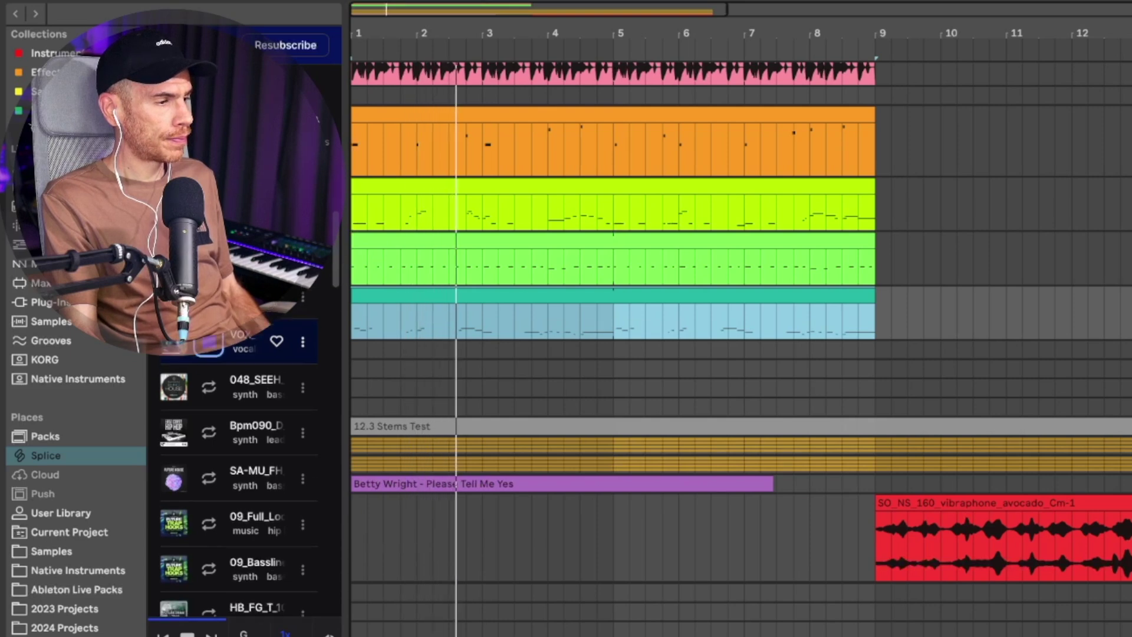
{"action": "scroll", "coordinate": [236, 419], "scroll_direction": "down", "scroll_amount": 1}
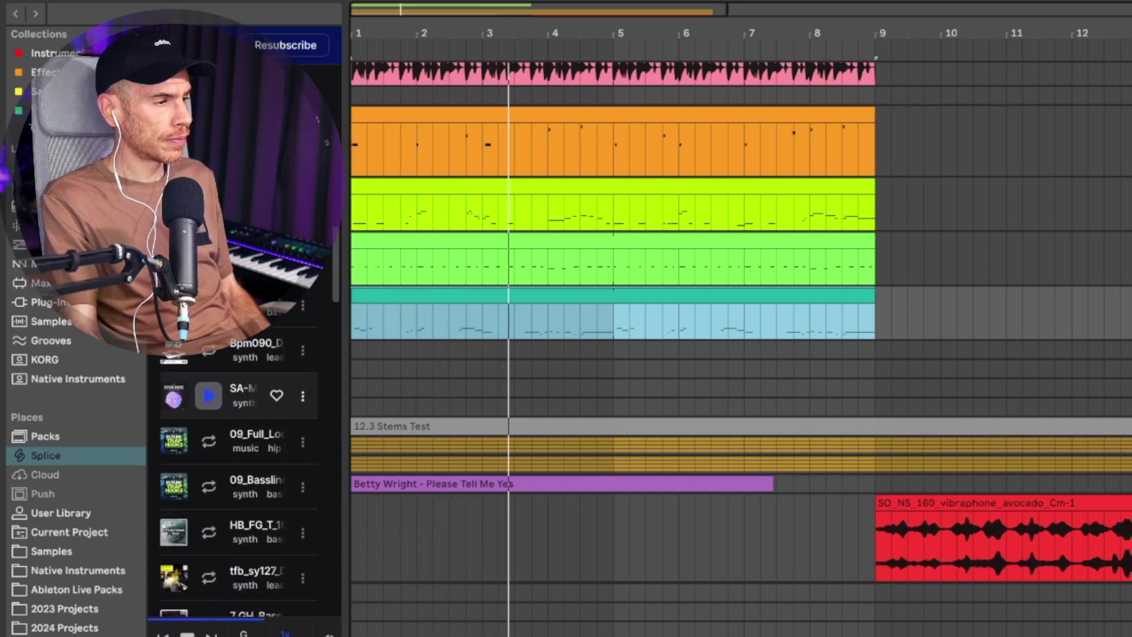
{"action": "scroll", "coordinate": [239, 472], "scroll_direction": "down", "scroll_amount": 3}
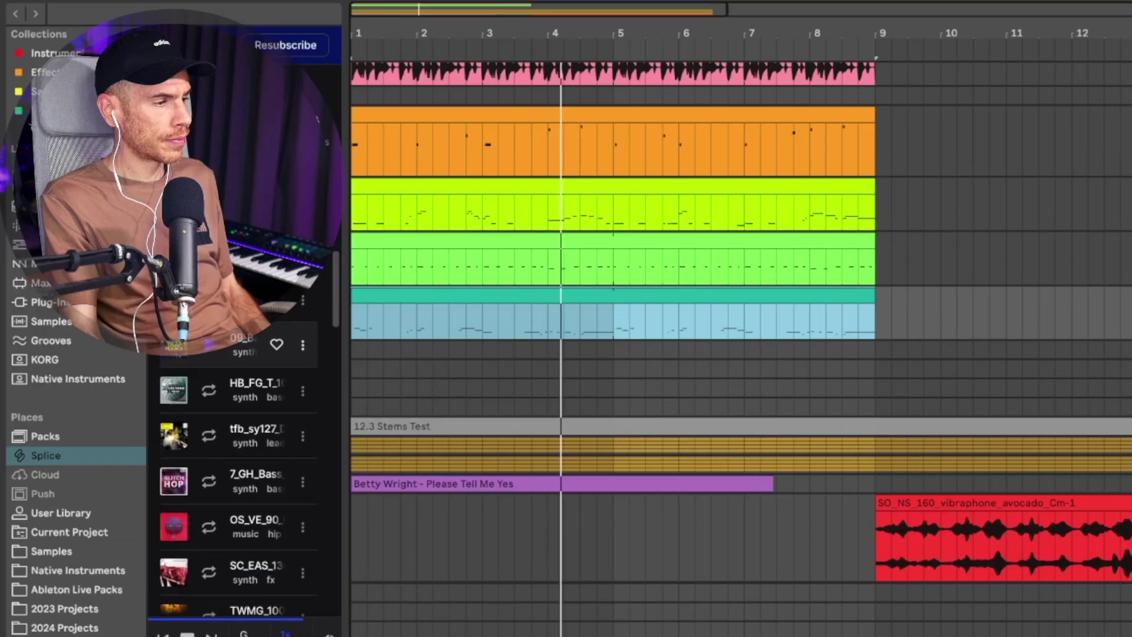
{"action": "scroll", "coordinate": [239, 472], "scroll_direction": "down", "scroll_amount": 12}
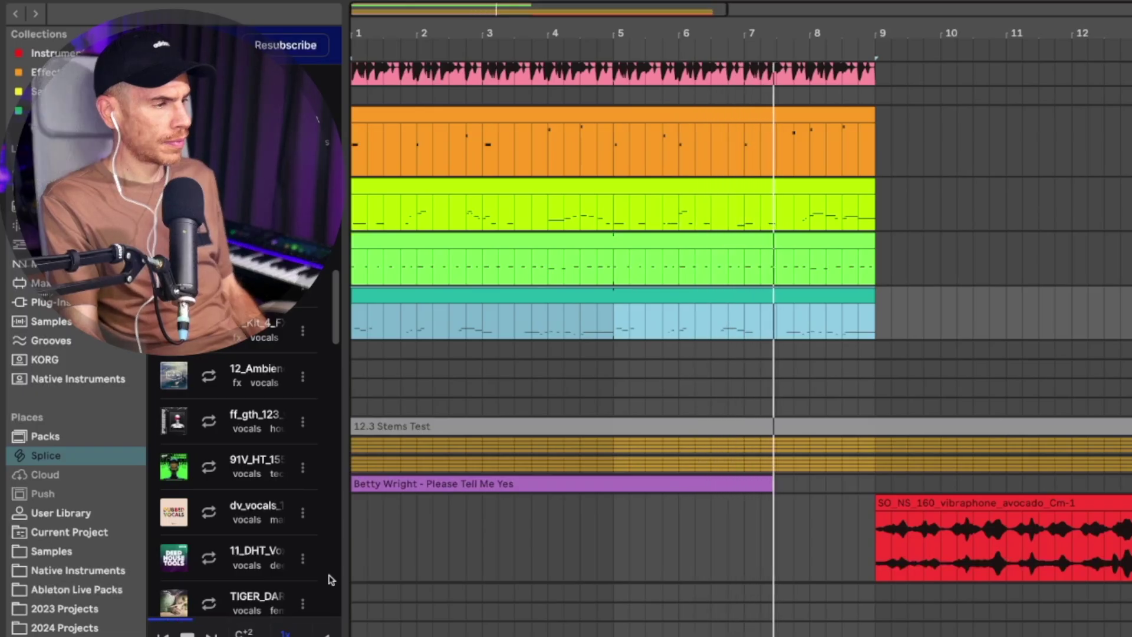
{"action": "scroll", "coordinate": [270, 454], "scroll_direction": "down", "scroll_amount": 10}
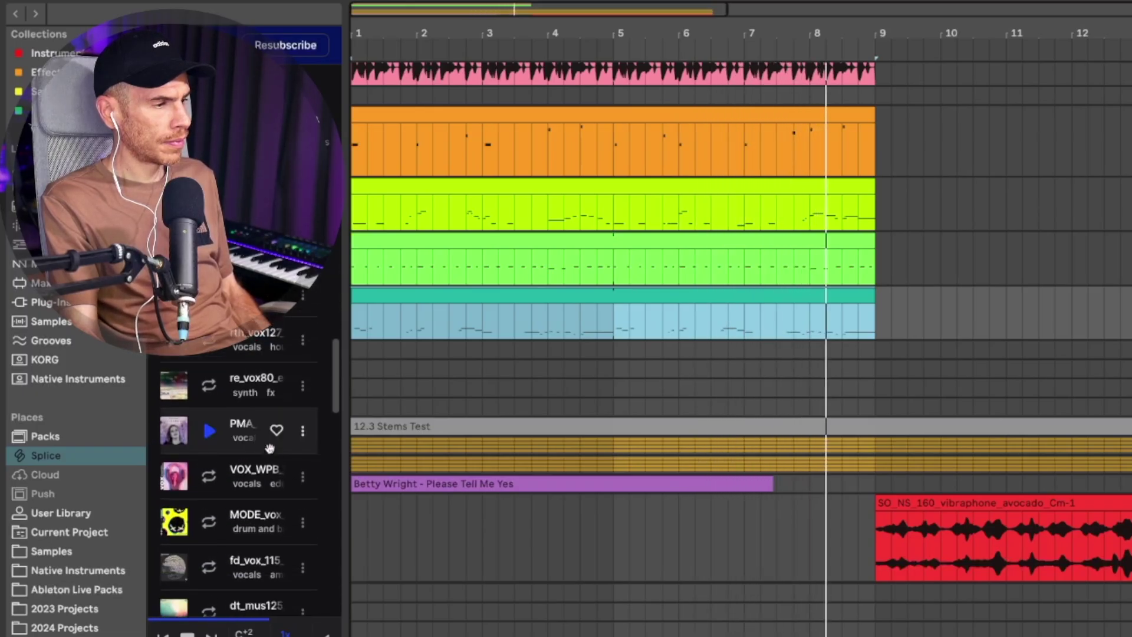
{"action": "scroll", "coordinate": [270, 449], "scroll_direction": "down", "scroll_amount": 1}
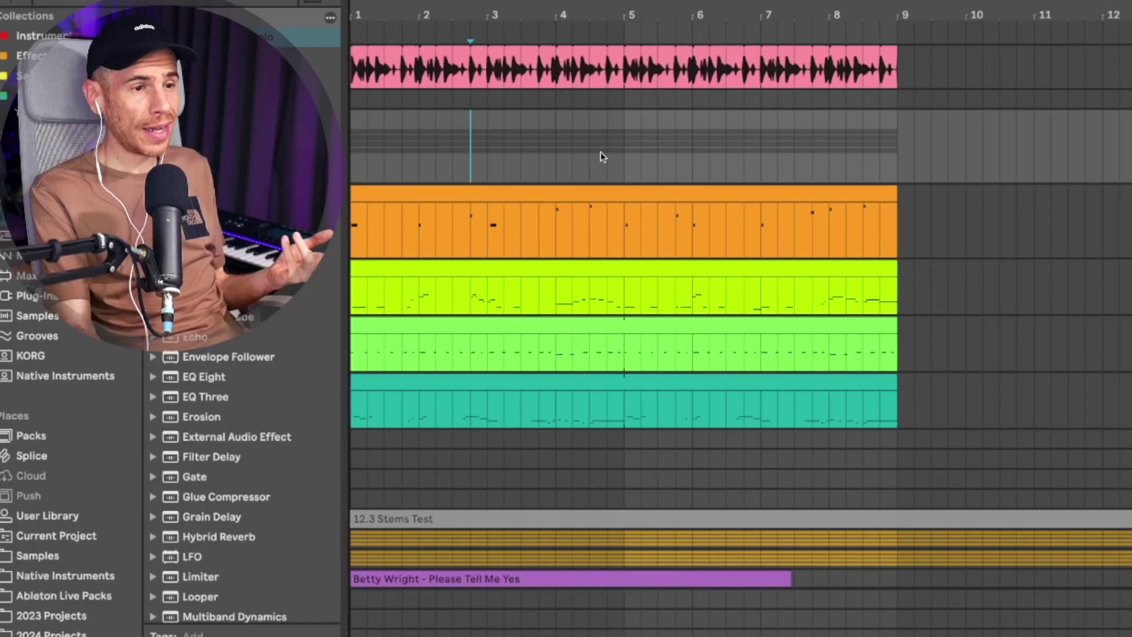
- Bounce the group's selection in place, then undo that Group (Bounce) clip
{"action": "right_click", "coordinate": [615, 142]}
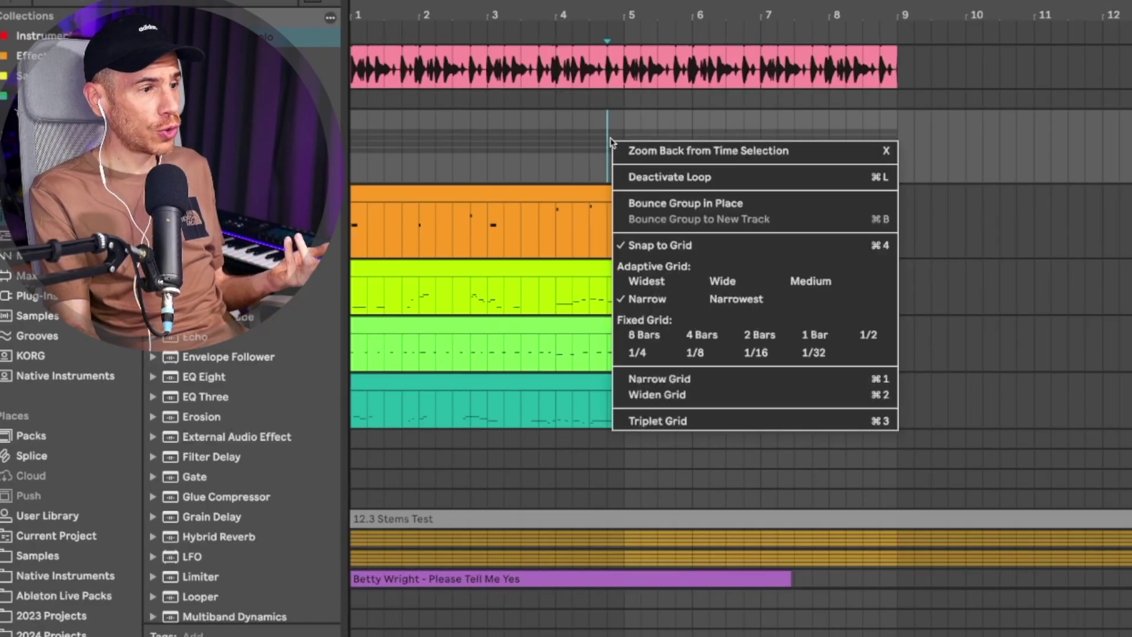
{"action": "left_click", "coordinate": [682, 204]}
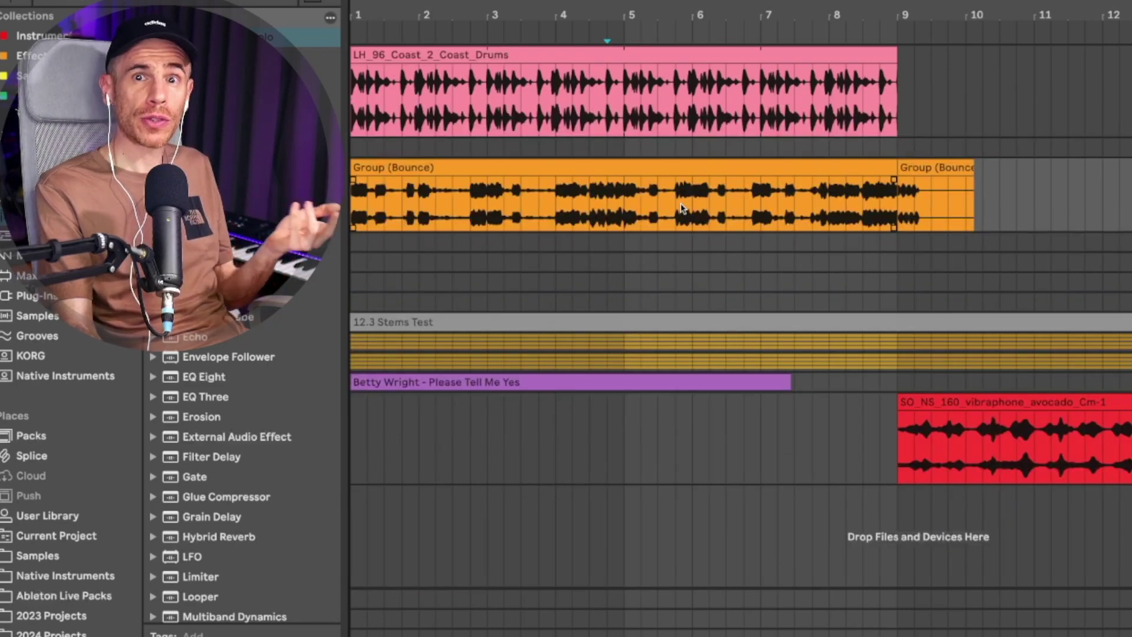
{"action": "left_click", "coordinate": [416, 168]}
{"action": "key", "text": "ctrl+z"}
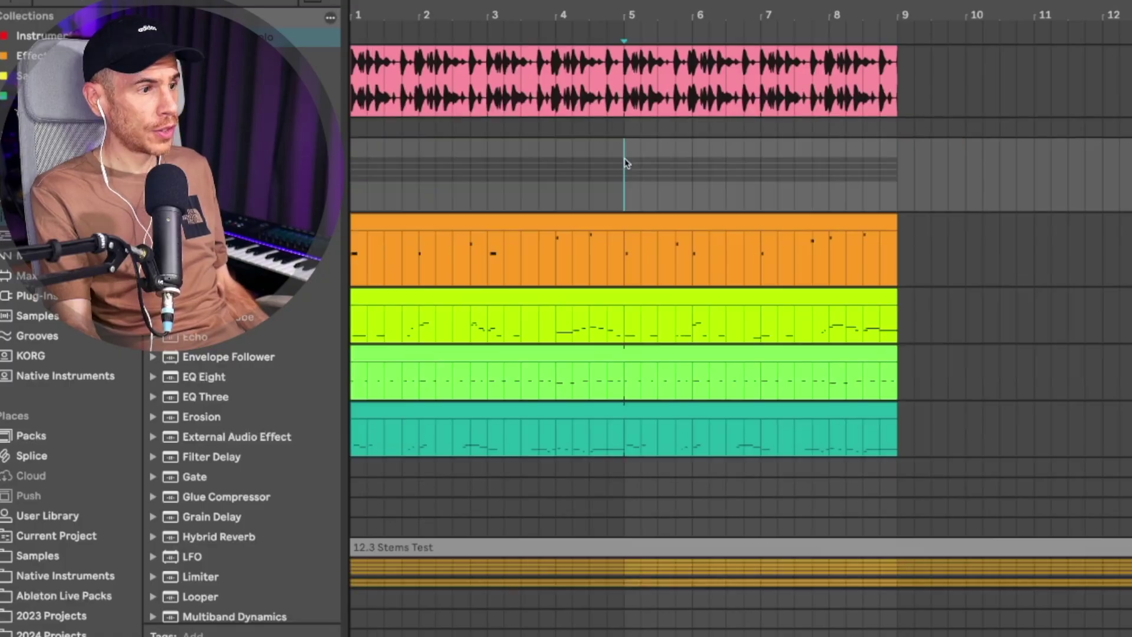
- Render bars 1–5 across the group to a new track with Bounce Group to New Track
{"action": "left_click_drag", "start_coordinate": [626, 165], "coordinate": [328, 412]}
{"action": "right_click", "coordinate": [454, 190]}
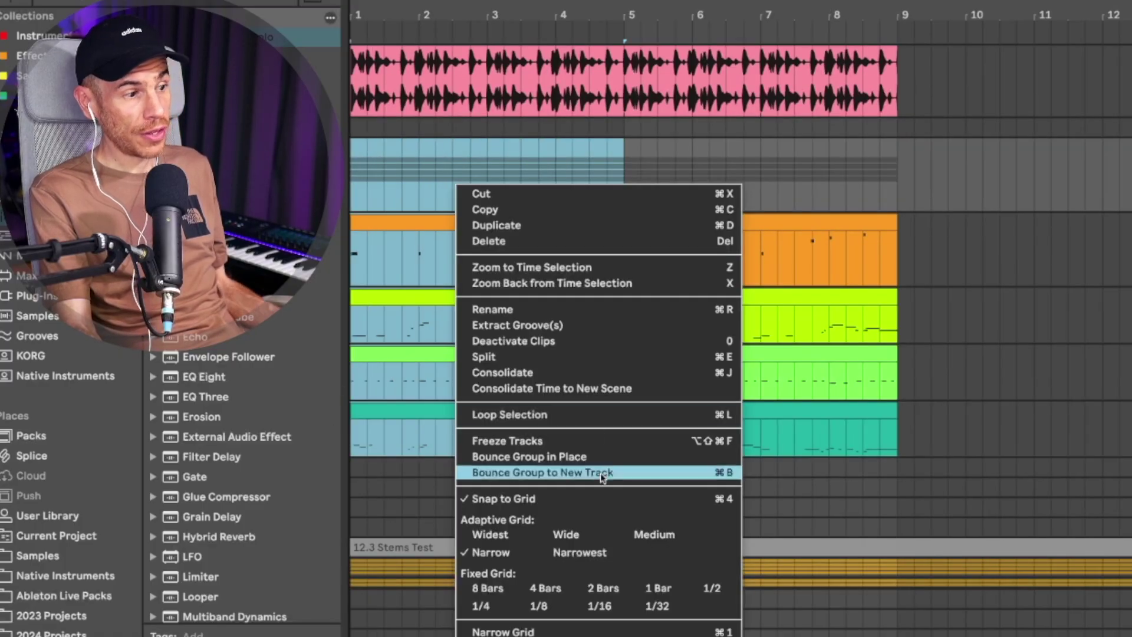
{"action": "left_click", "coordinate": [590, 476]}
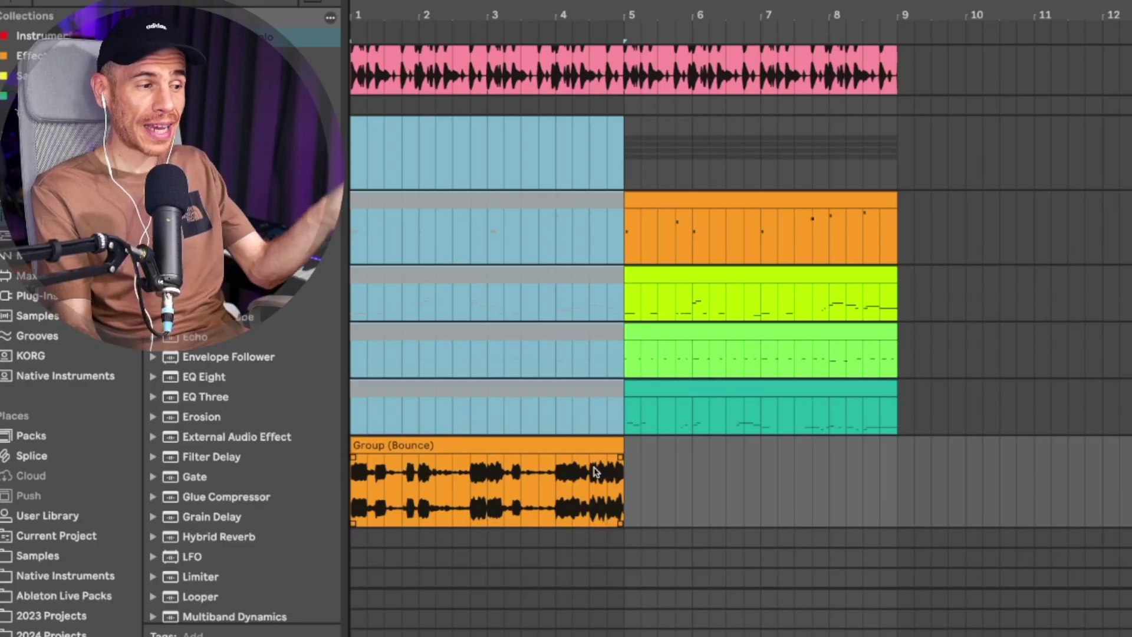
{"action": "left_click", "coordinate": [625, 427]}
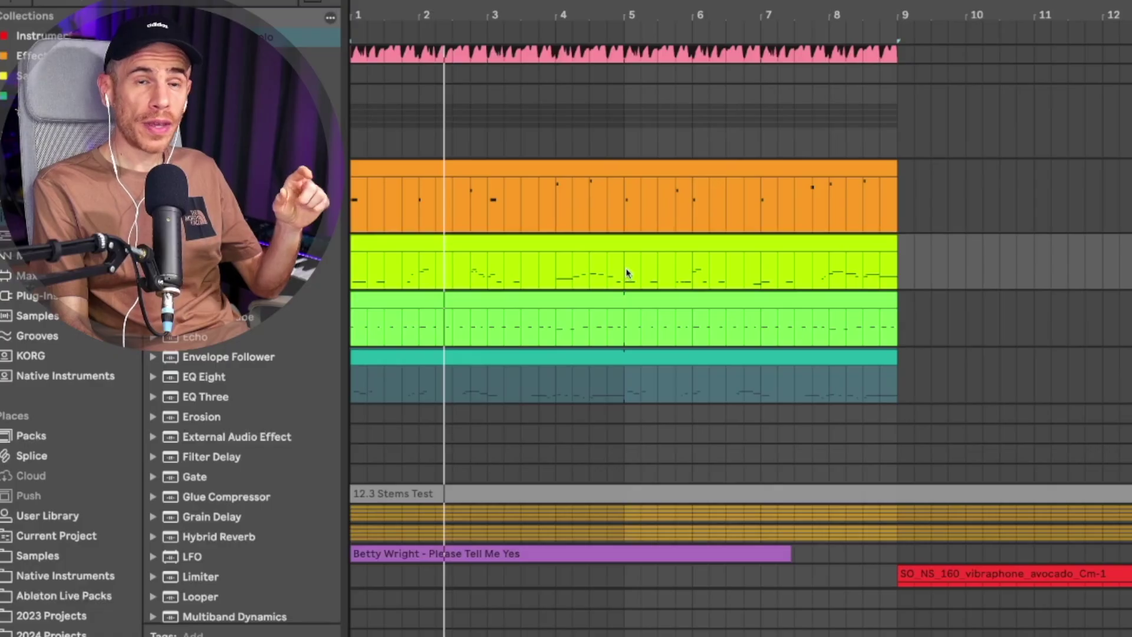
- Copy bars 1–5 of the lime MIDI clip
{"action": "left_click_drag", "start_coordinate": [626, 272], "coordinate": [348, 271]}
{"action": "right_click", "coordinate": [470, 245]}
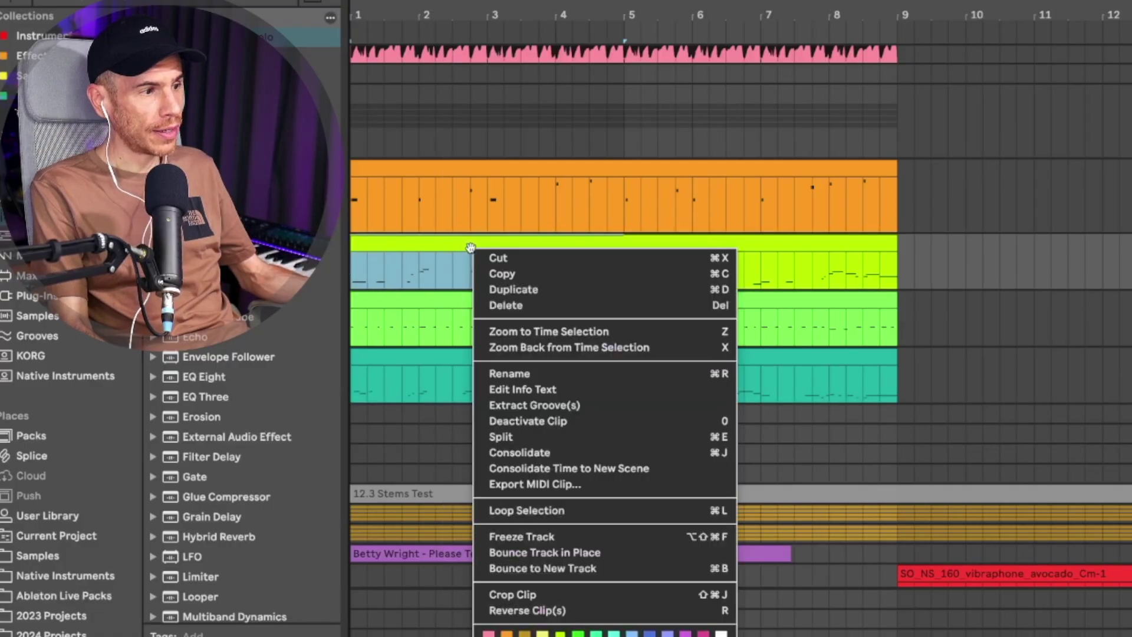
{"action": "left_click", "coordinate": [502, 273]}
- Add a new track and paste the copied MIDI into it as bounced audio
{"action": "key", "text": "super+t"}
{"action": "right_click", "coordinate": [360, 454]}
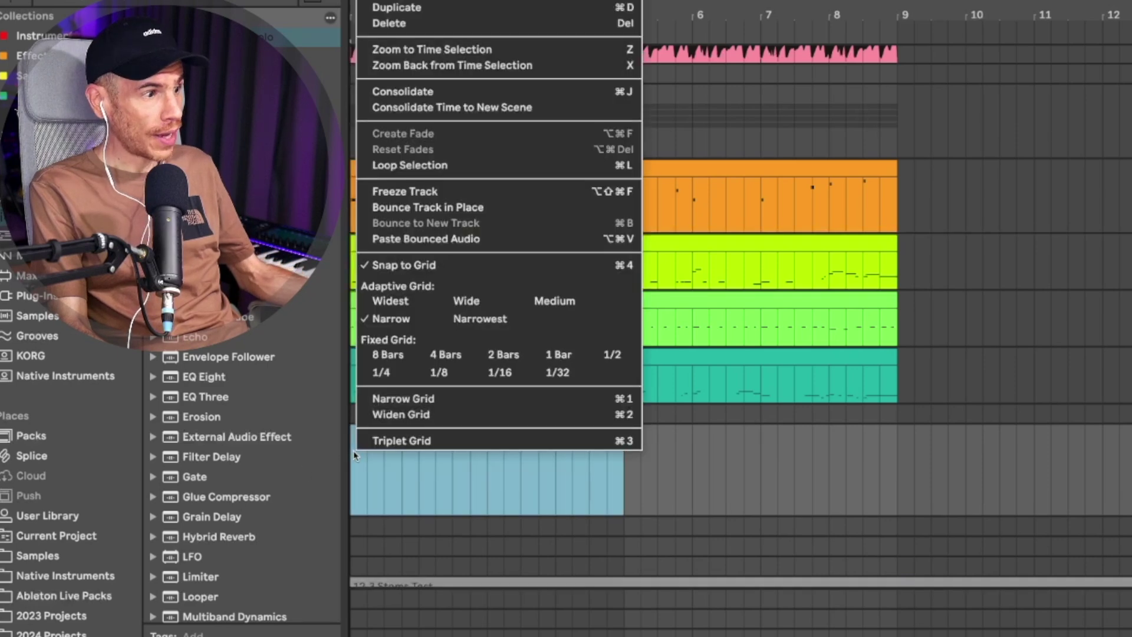
{"action": "left_click", "coordinate": [413, 239]}
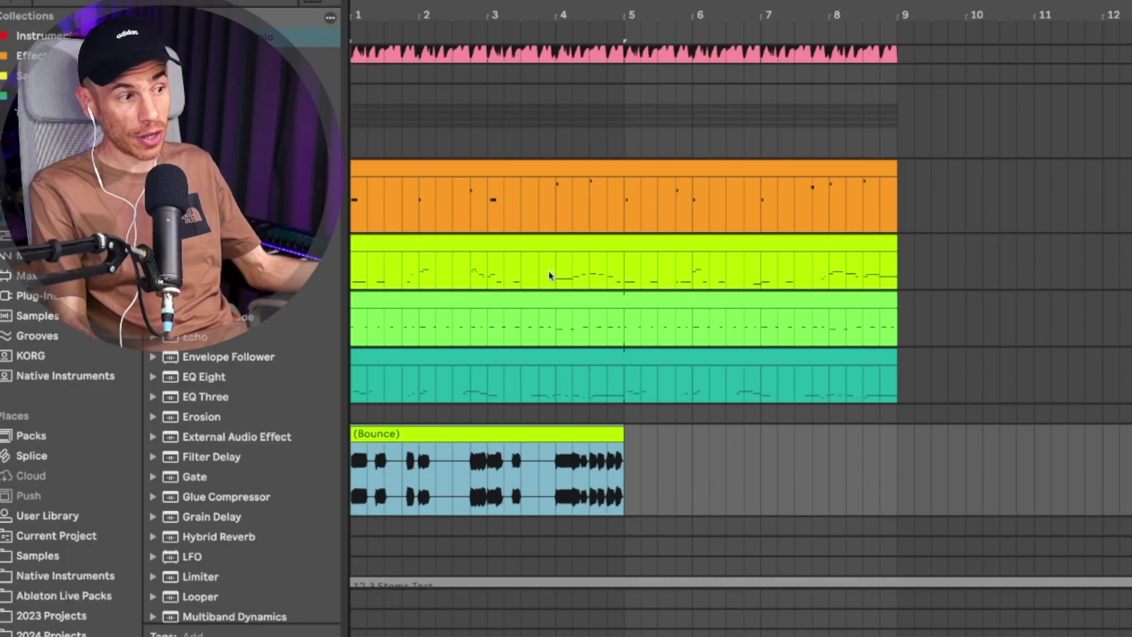
{"action": "key", "text": "space"}
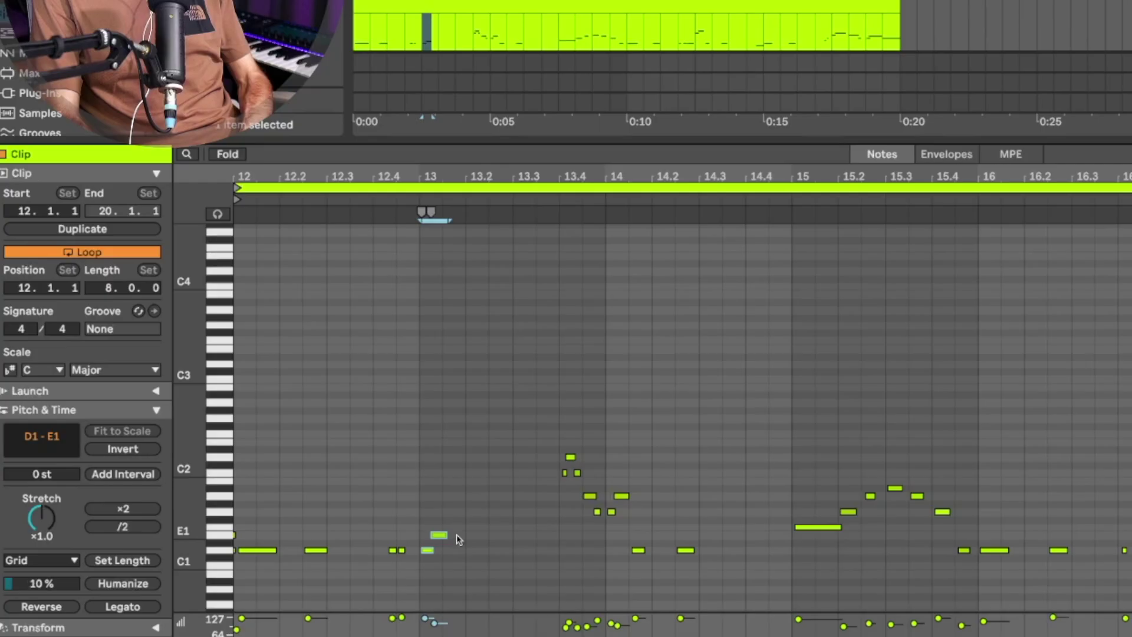
{"action": "right_click", "coordinate": [361, 196]}
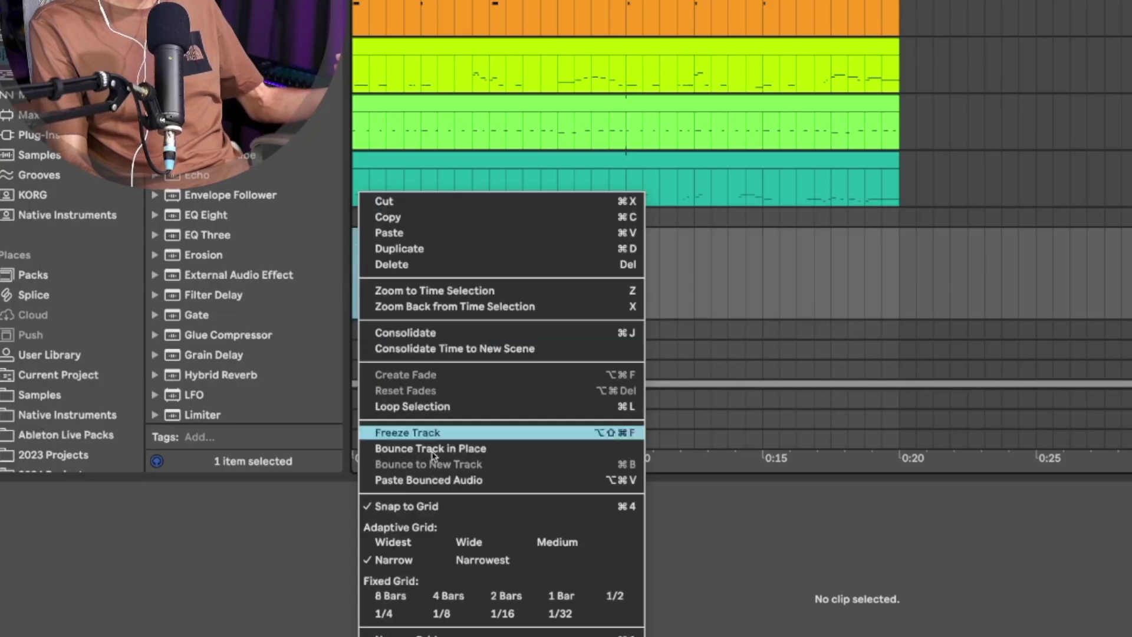
{"action": "left_click", "coordinate": [432, 481]}
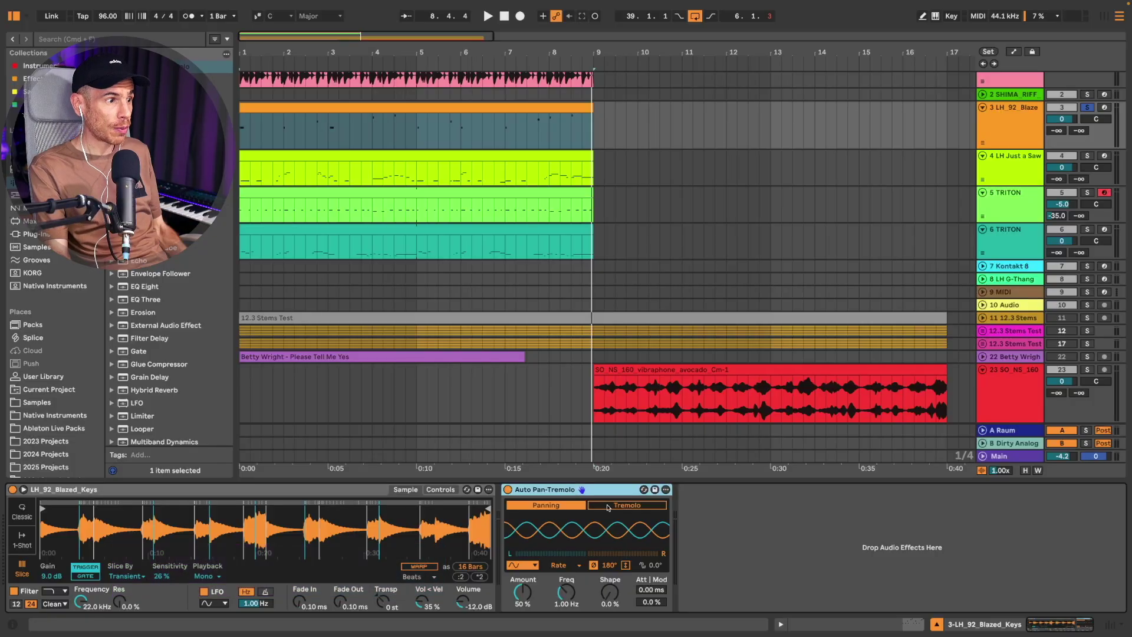
- During playback, set Auto Pan-Tremolo to Tremolo with 100% Amount and faster Freq, then return to Panning
{"action": "key", "text": "space"}
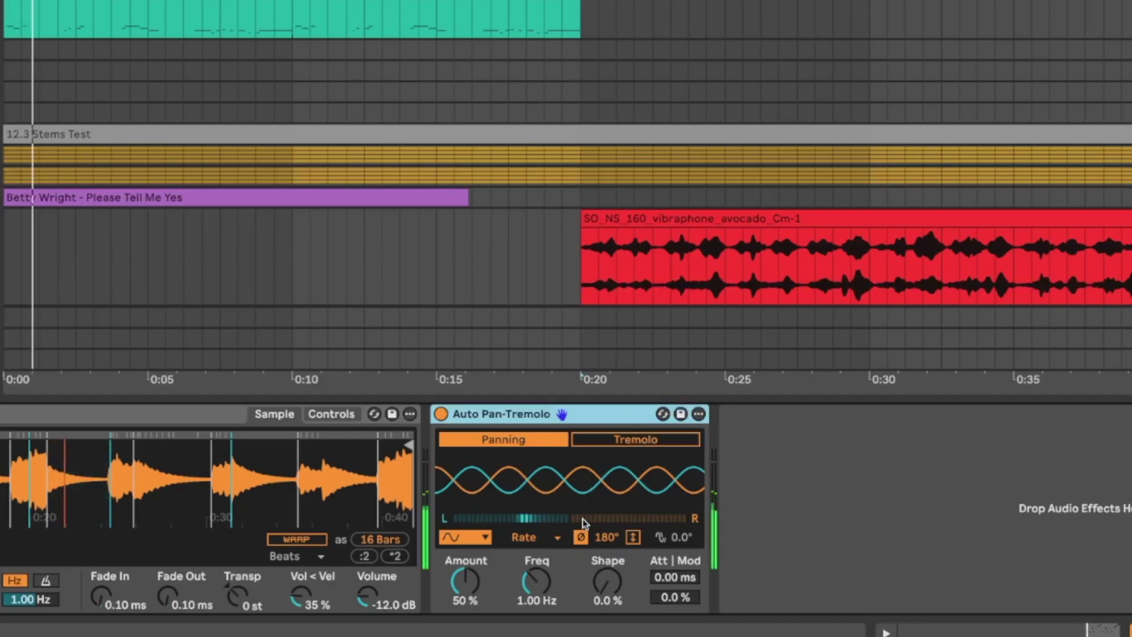
{"action": "left_click", "coordinate": [620, 438]}
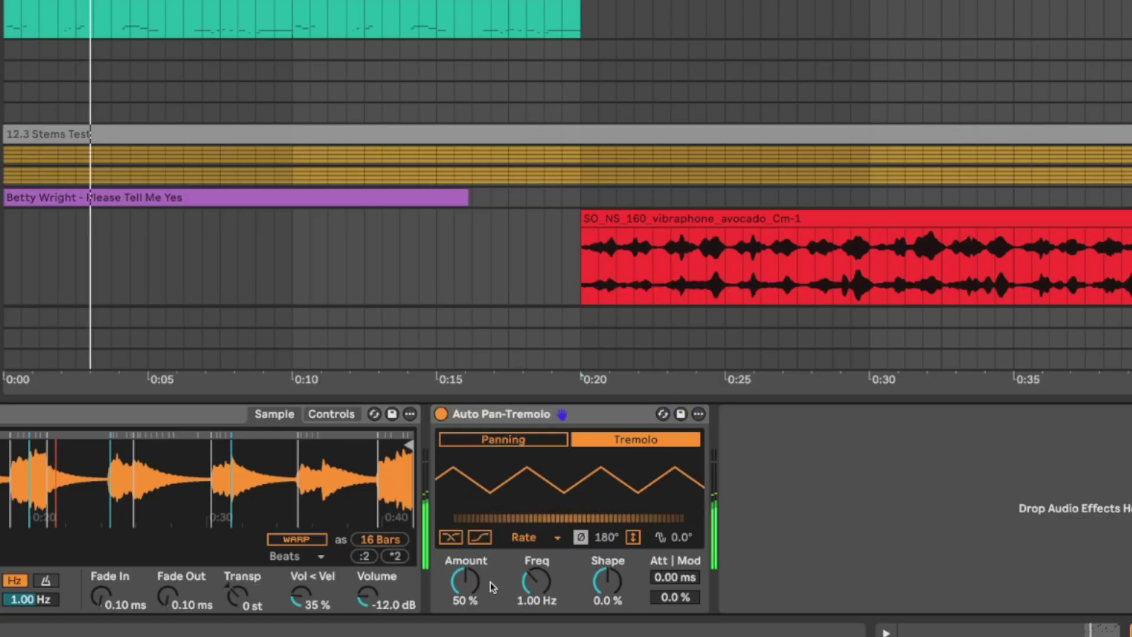
{"action": "left_click_drag", "start_coordinate": [492, 587], "coordinate": [492, 528]}
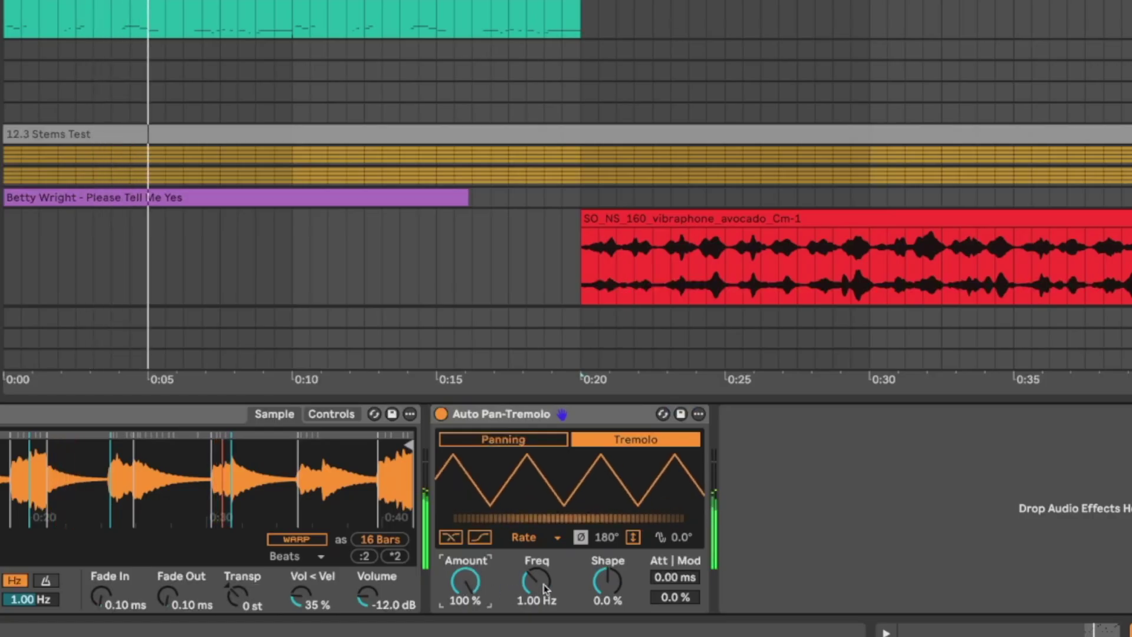
{"action": "mouse_move", "coordinate": [545, 588]}
{"action": "left_mouse_down"}
{"action": "mouse_move", "coordinate": [545, 543]}
{"action": "mouse_move", "coordinate": [547, 588]}
{"action": "left_mouse_up"}
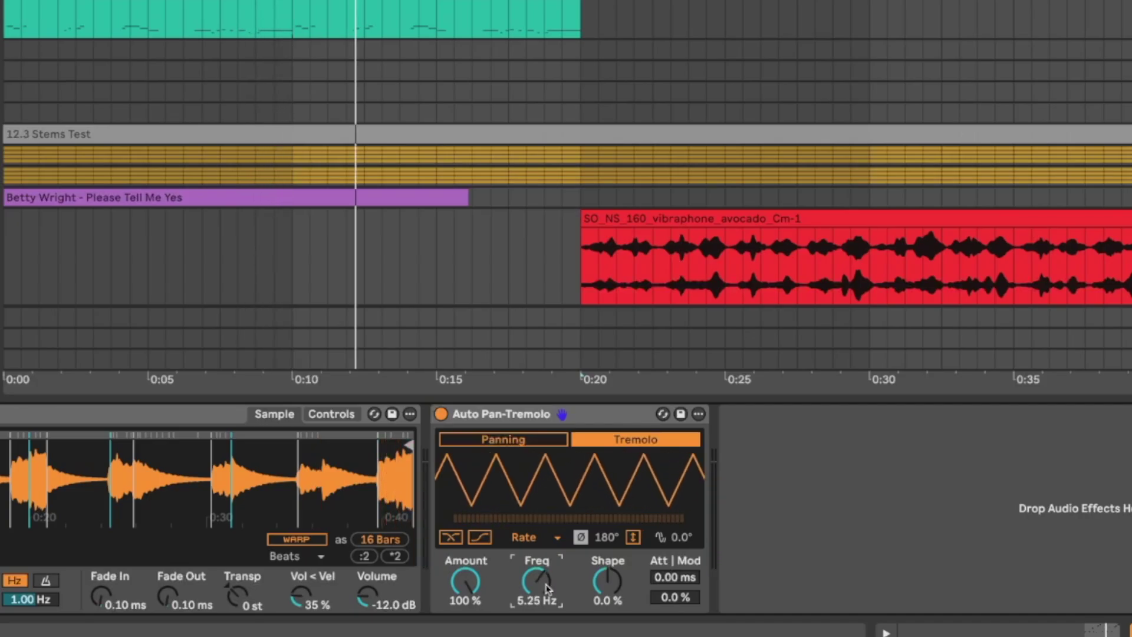
{"action": "left_click", "coordinate": [536, 442]}
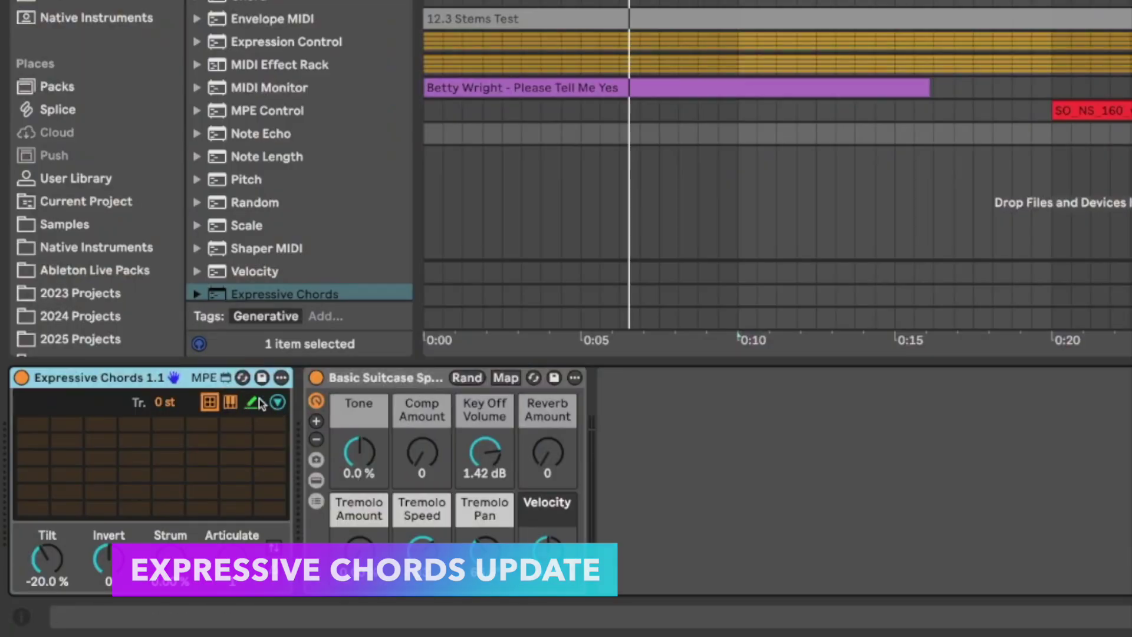
- Open the Expressive Chords editing view and audition the D# Min 7th and G# Min pads
{"action": "left_click", "coordinate": [251, 405]}
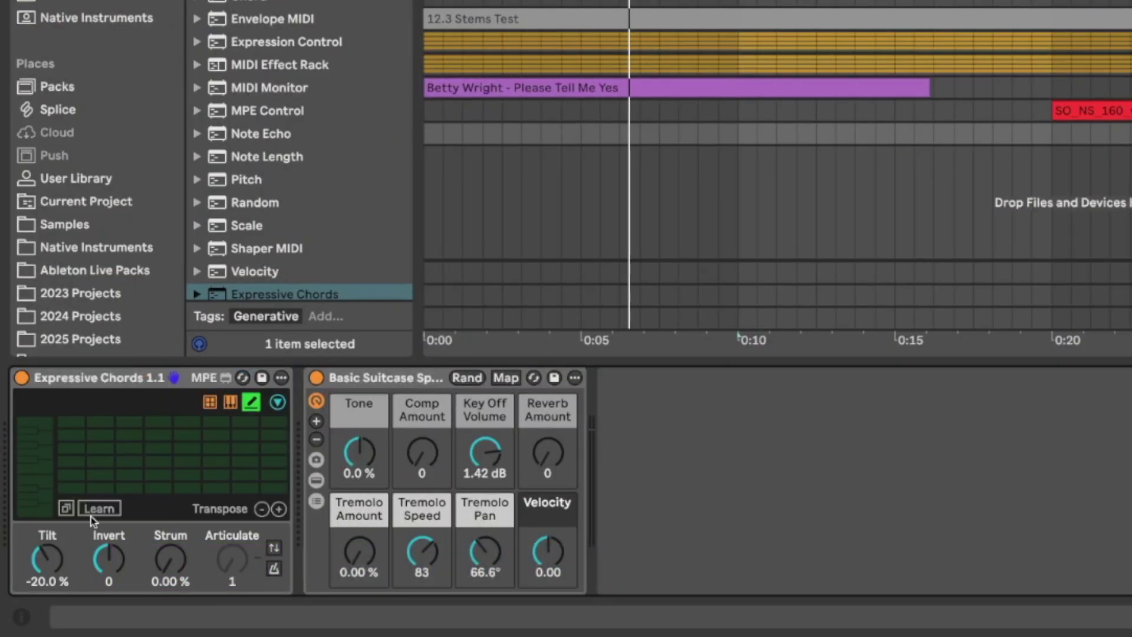
{"action": "left_click", "coordinate": [72, 489]}
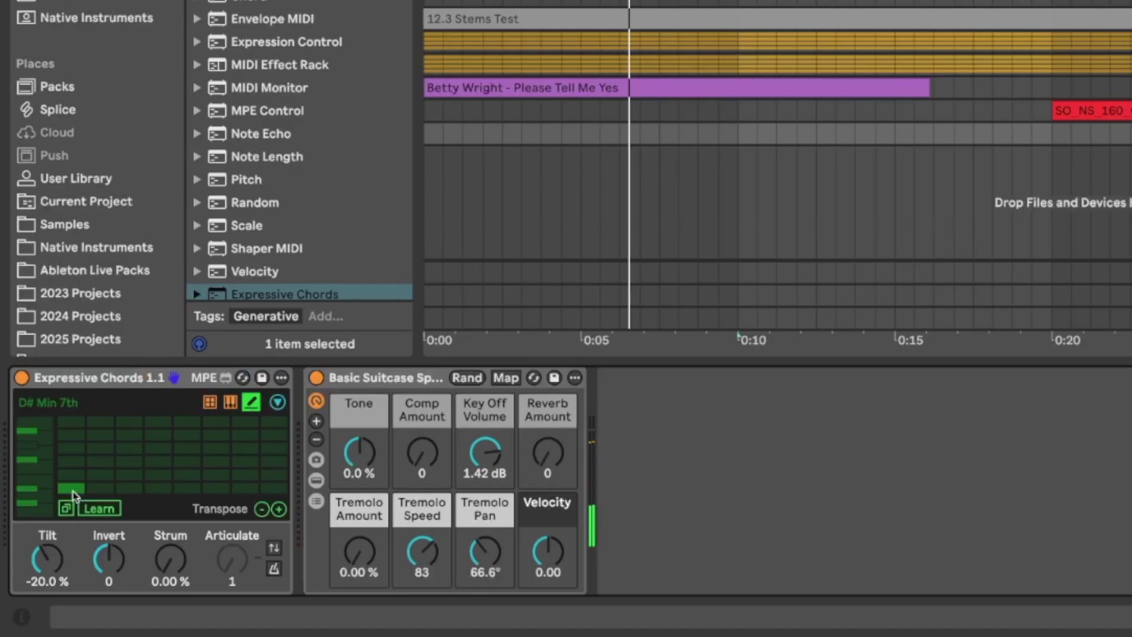
{"action": "left_click", "coordinate": [108, 492]}
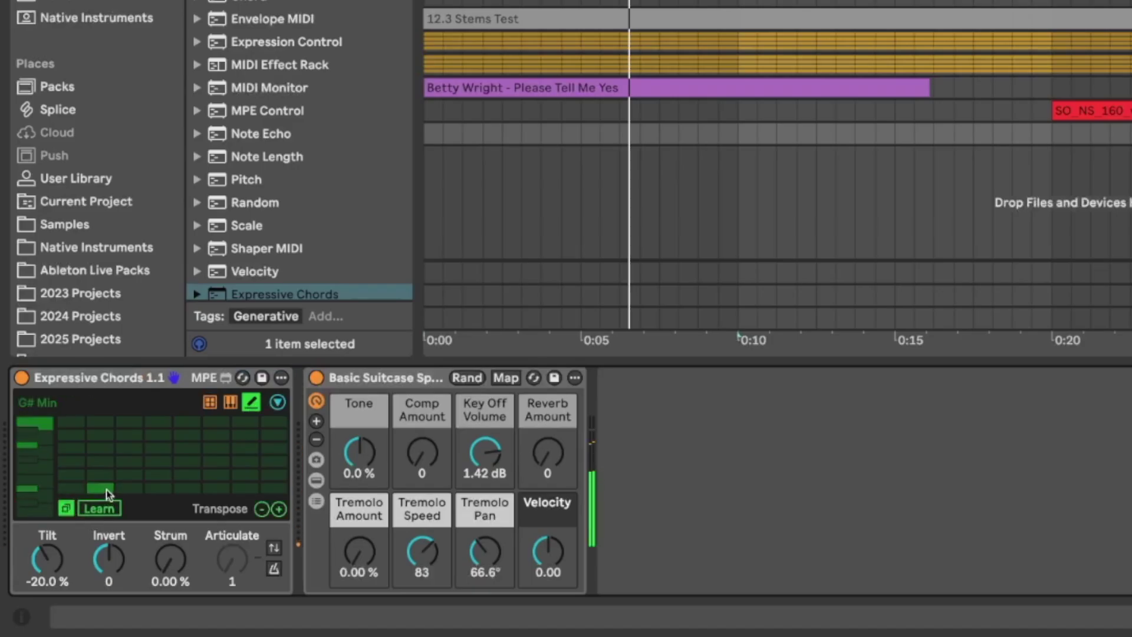
- Paste the copied chord onto a pad, transpose it up twice, and learn a D# Min 9 chord
{"action": "left_click", "coordinate": [68, 510]}
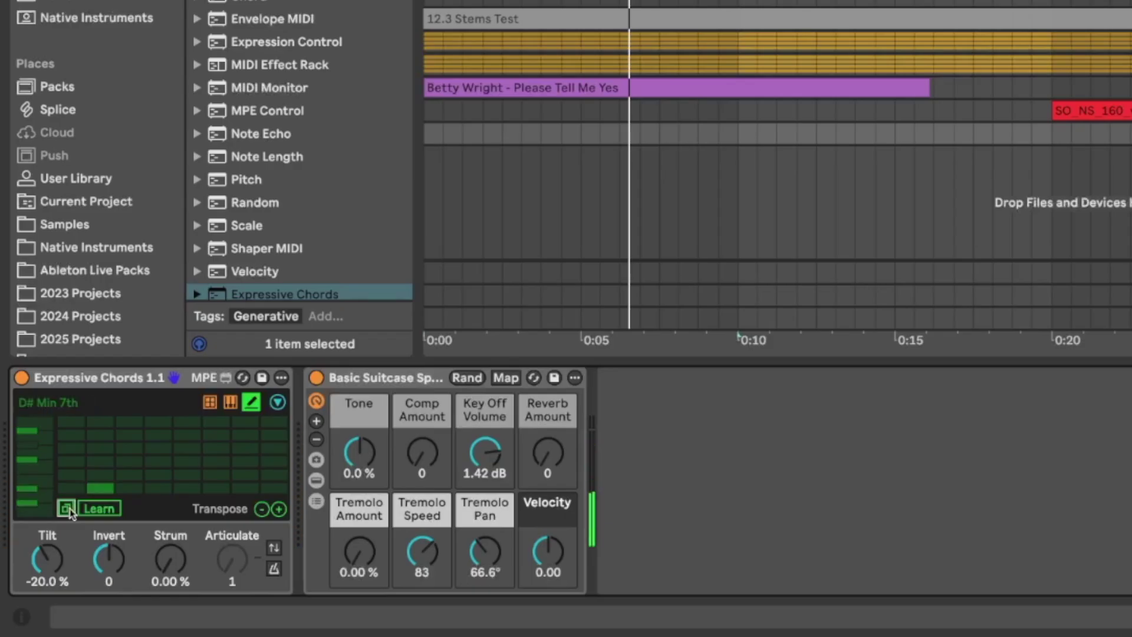
{"action": "left_click", "coordinate": [279, 509]}
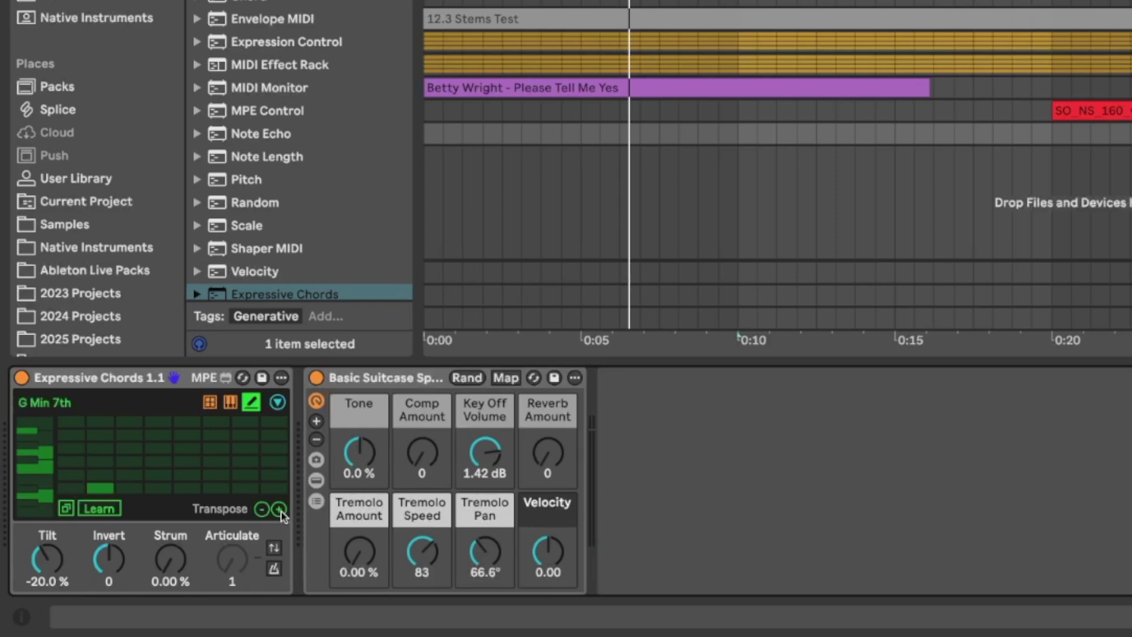
{"action": "left_click", "coordinate": [279, 509]}
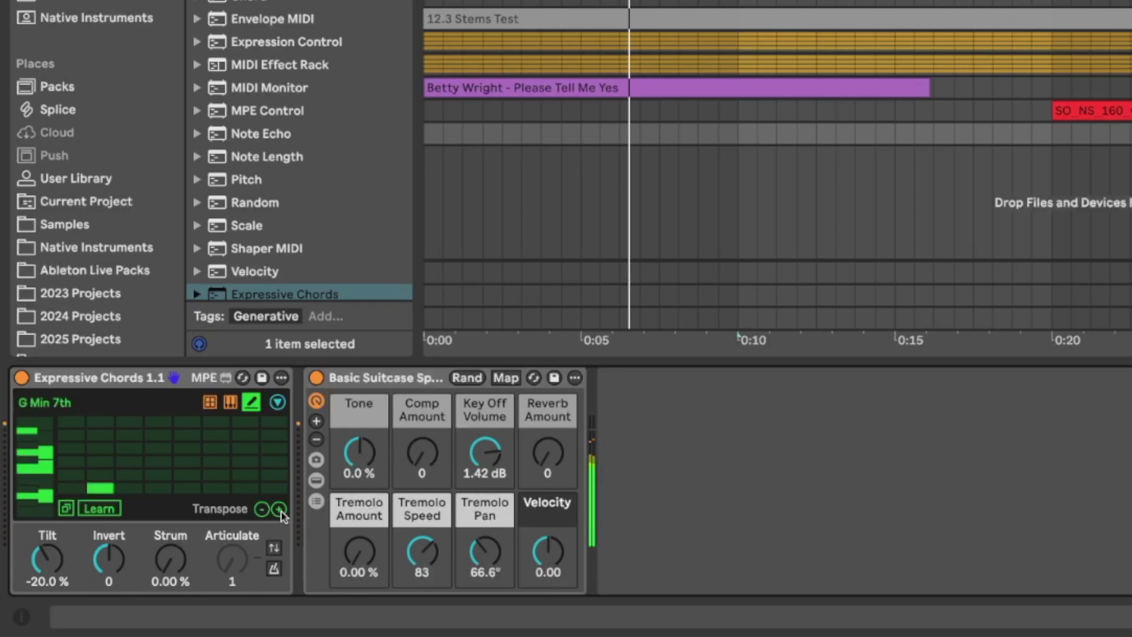
{"action": "left_click", "coordinate": [108, 511]}
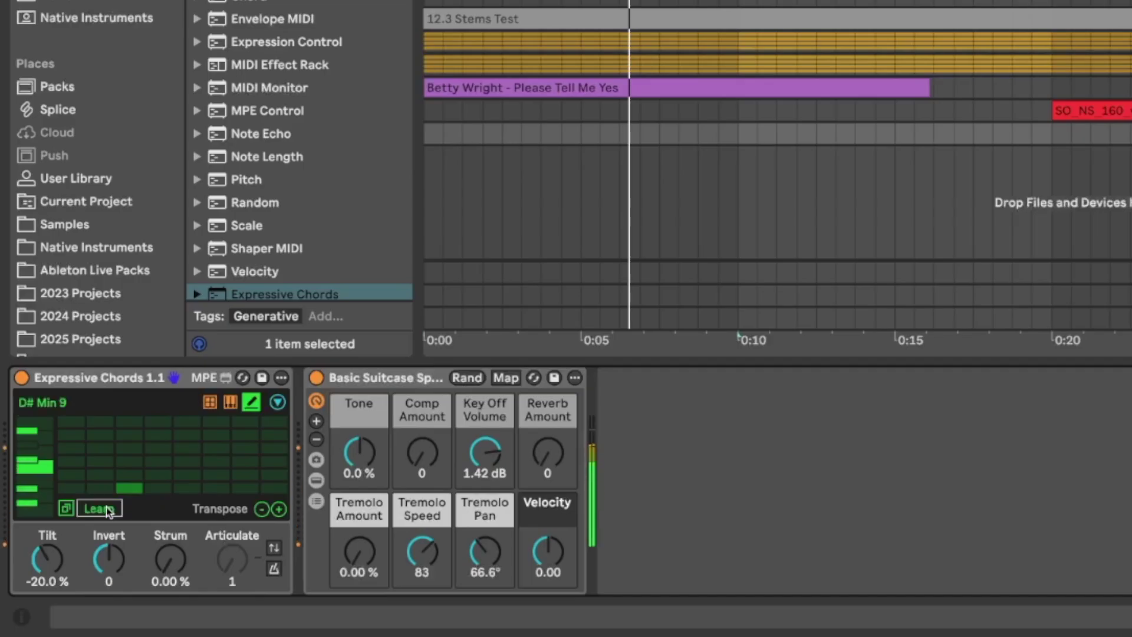
{"action": "left_click", "coordinate": [98, 508]}
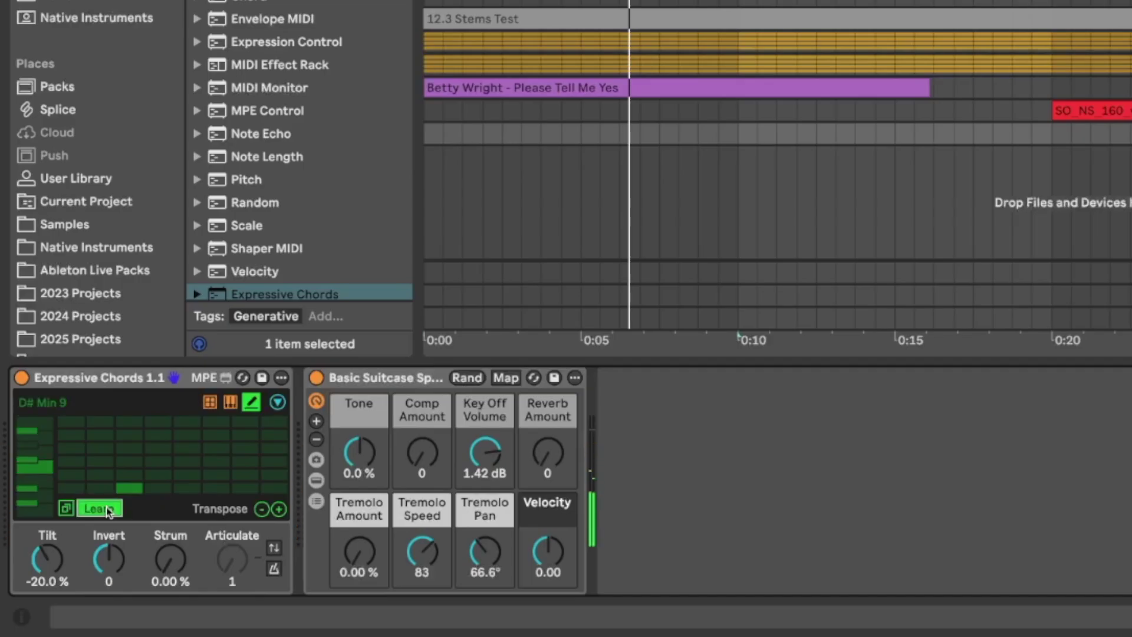